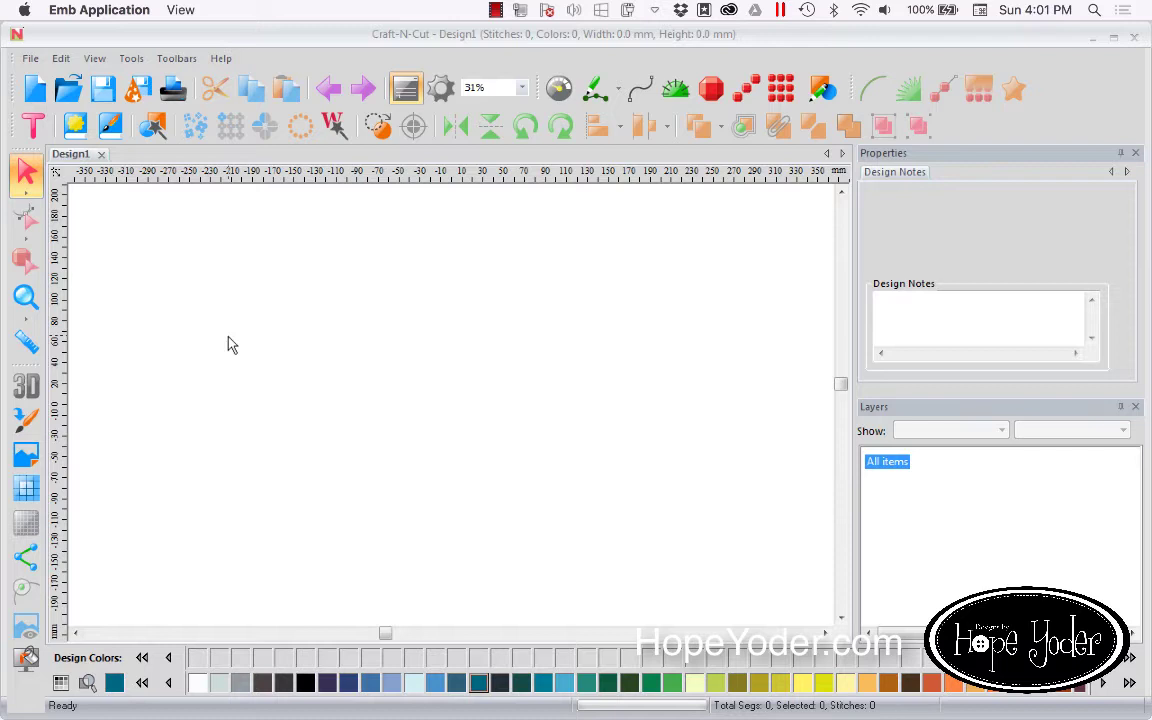
Step: Insert the AP1001 letter A custom shape and show its size in inches (4.35 × 4.00)
left_click(79, 132)
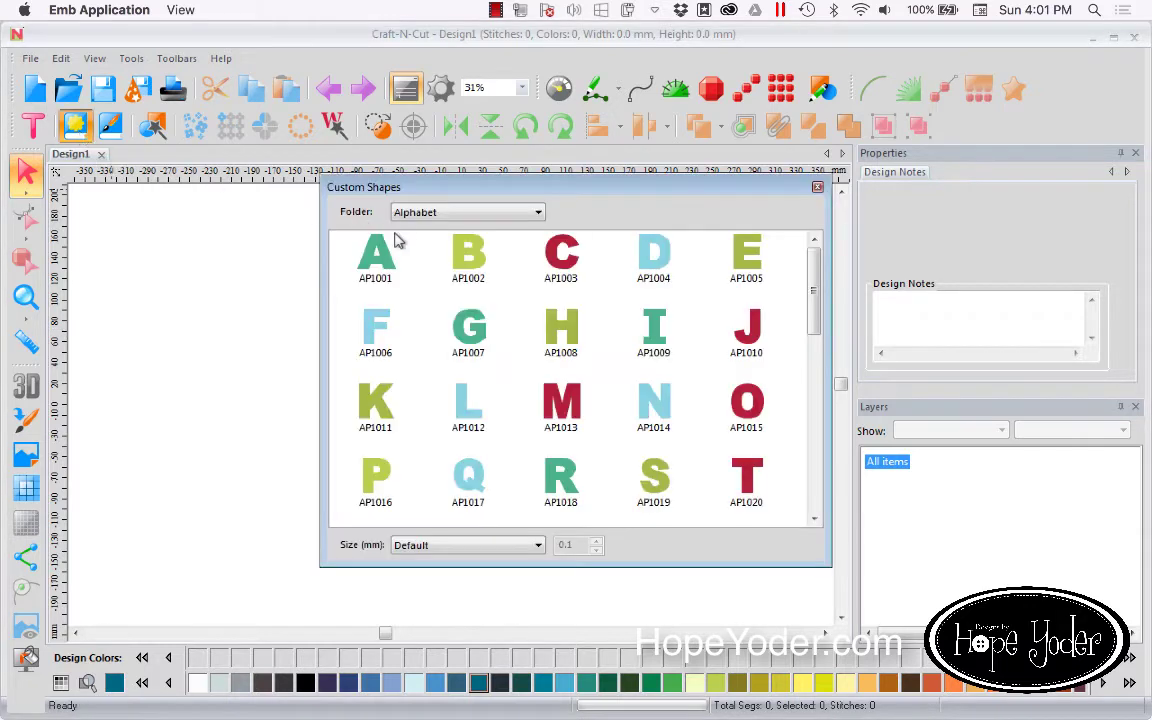
double_click(380, 255)
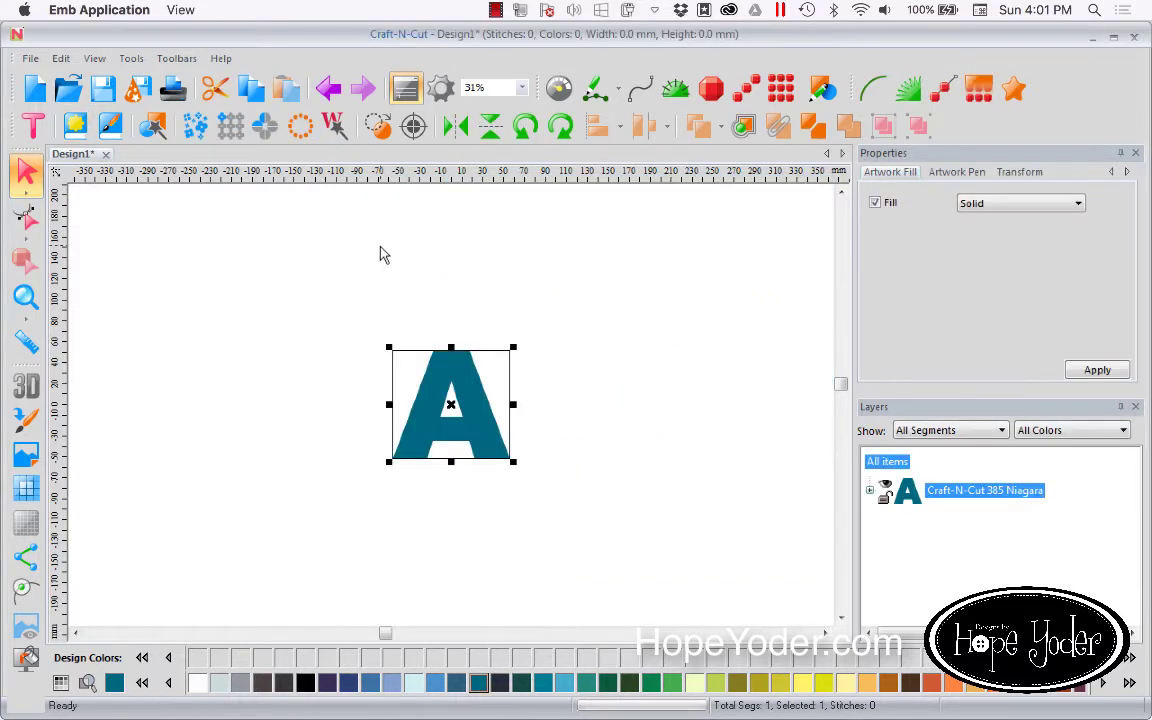
left_click(1020, 174)
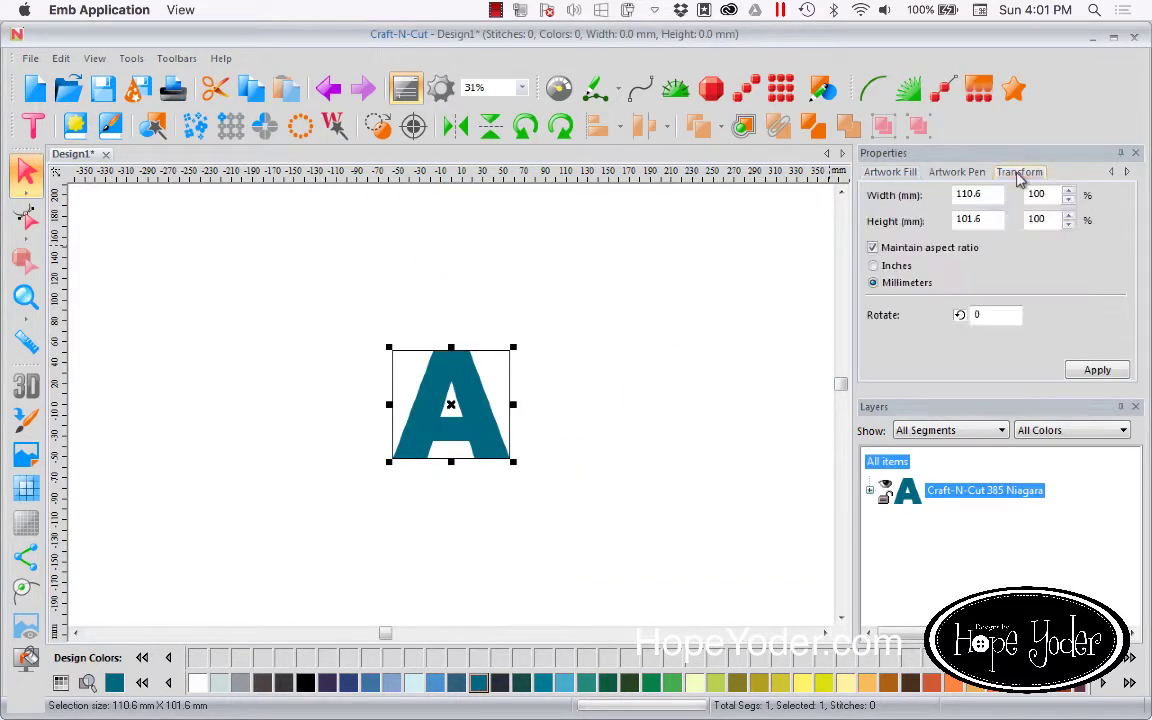
left_click(874, 267)
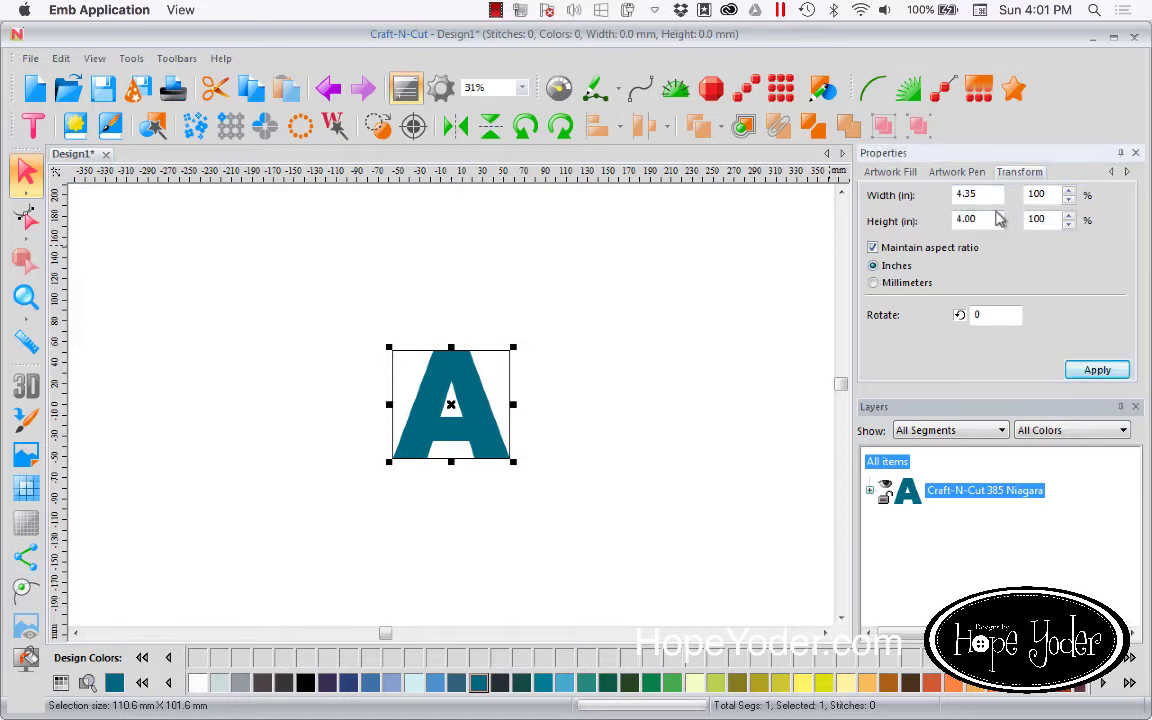
left_click(1097, 371)
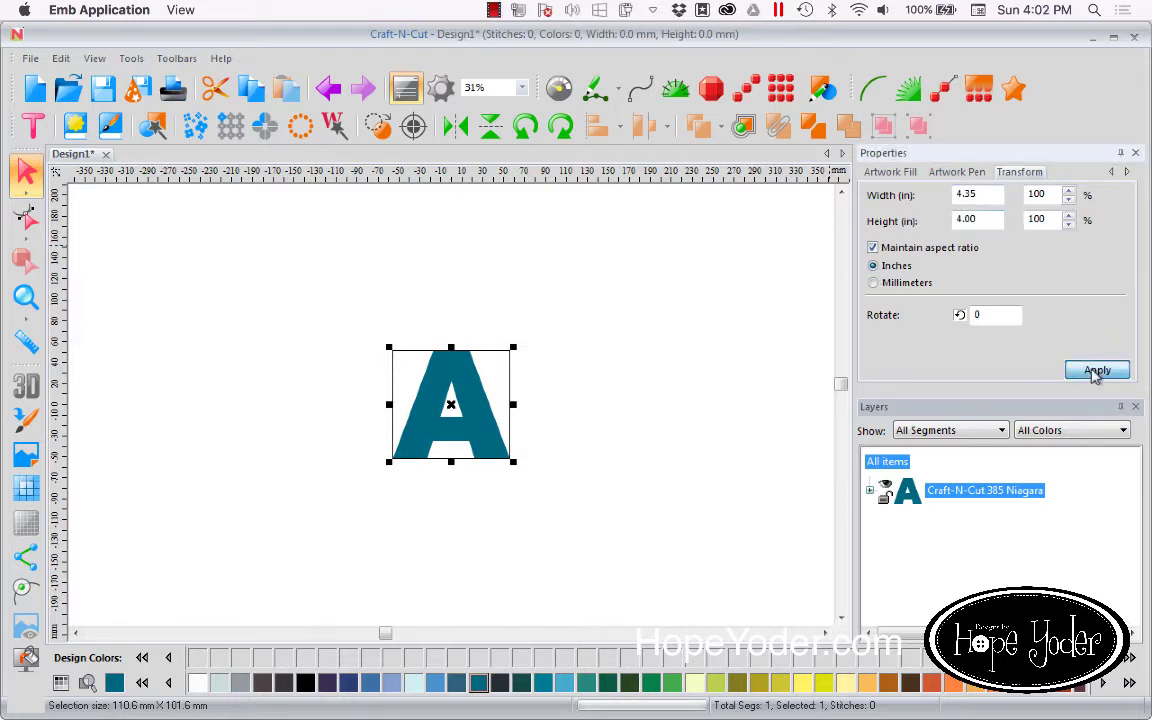
Step: Zoom in and convert the letter A into an outline of 3.00 mm rhinestones spaced 0.50 mm apart
left_click(26, 295)
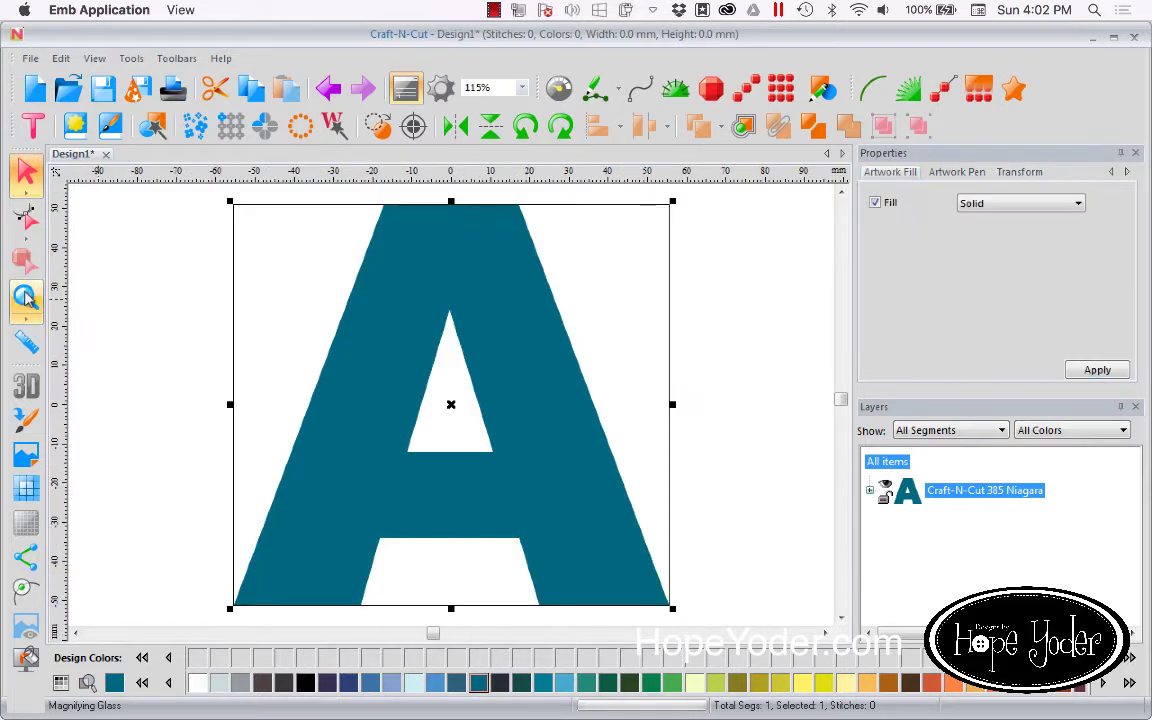
left_click(940, 98)
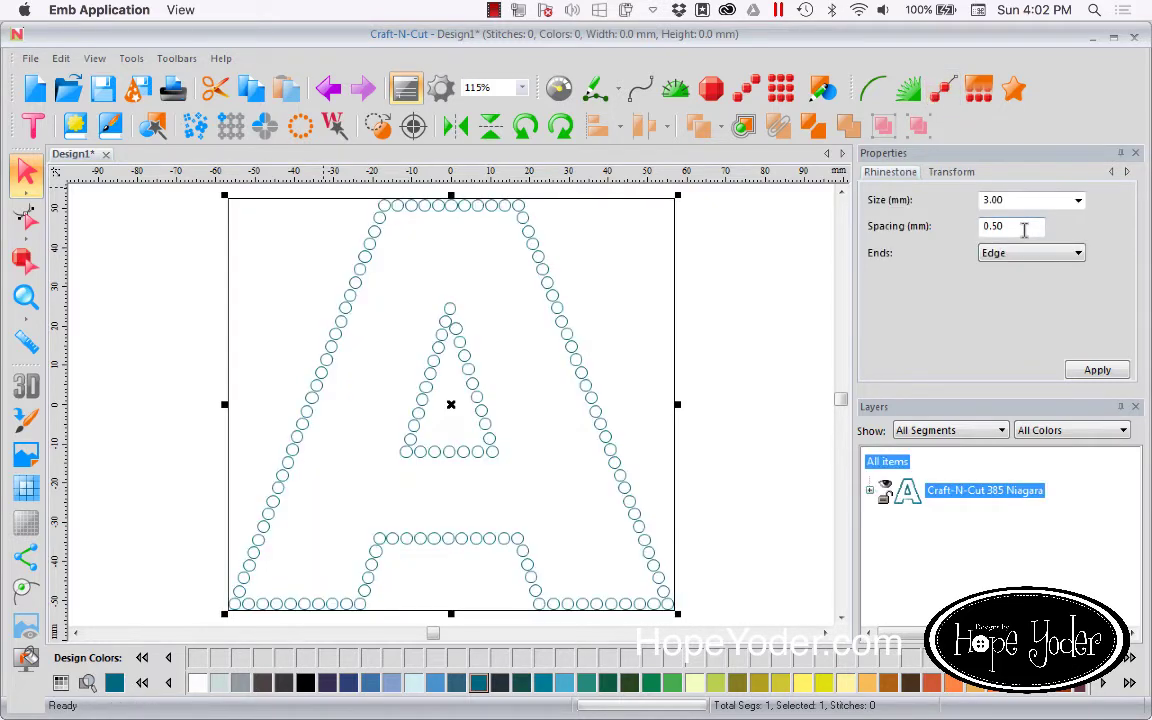
left_click(820, 302)
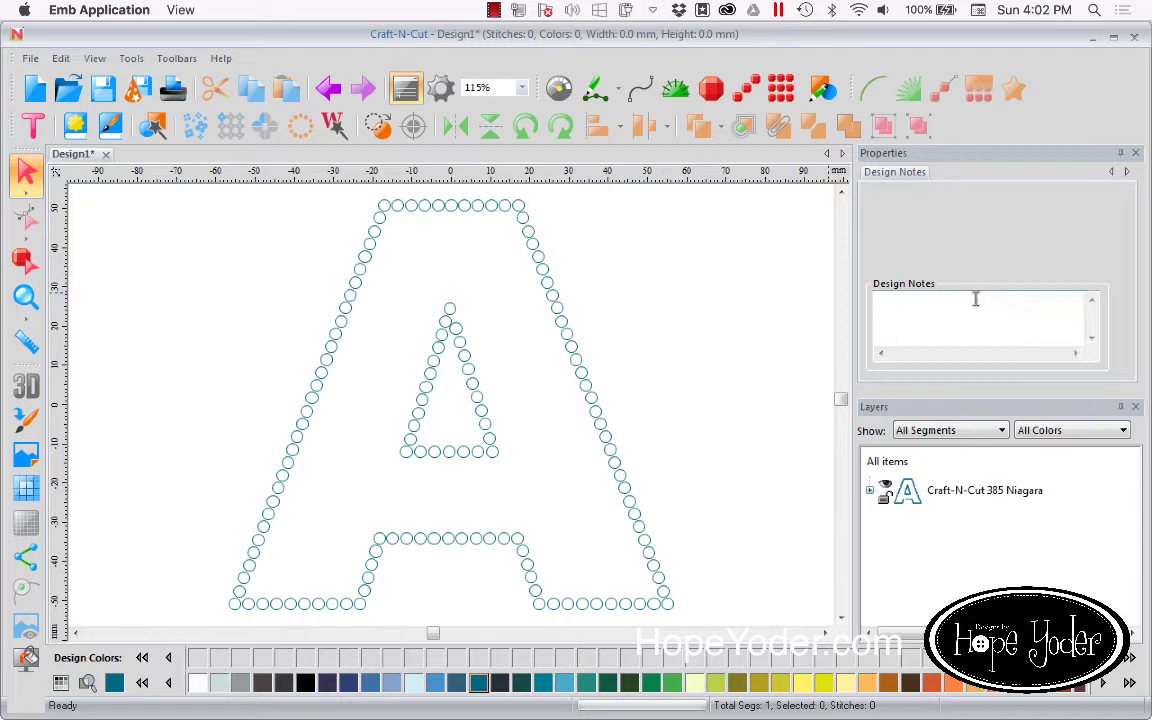
left_click(932, 492)
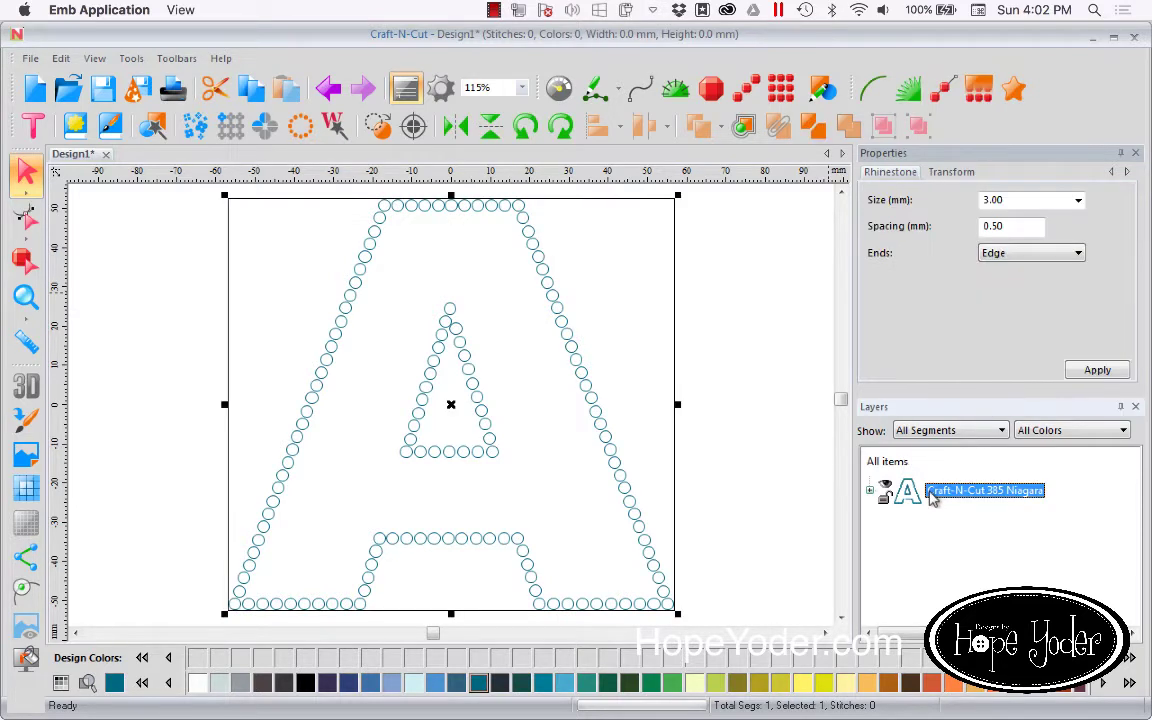
Step: Rhinestone-fill the letter, trying the Cascade fill type before settling on Standard
left_click(974, 98)
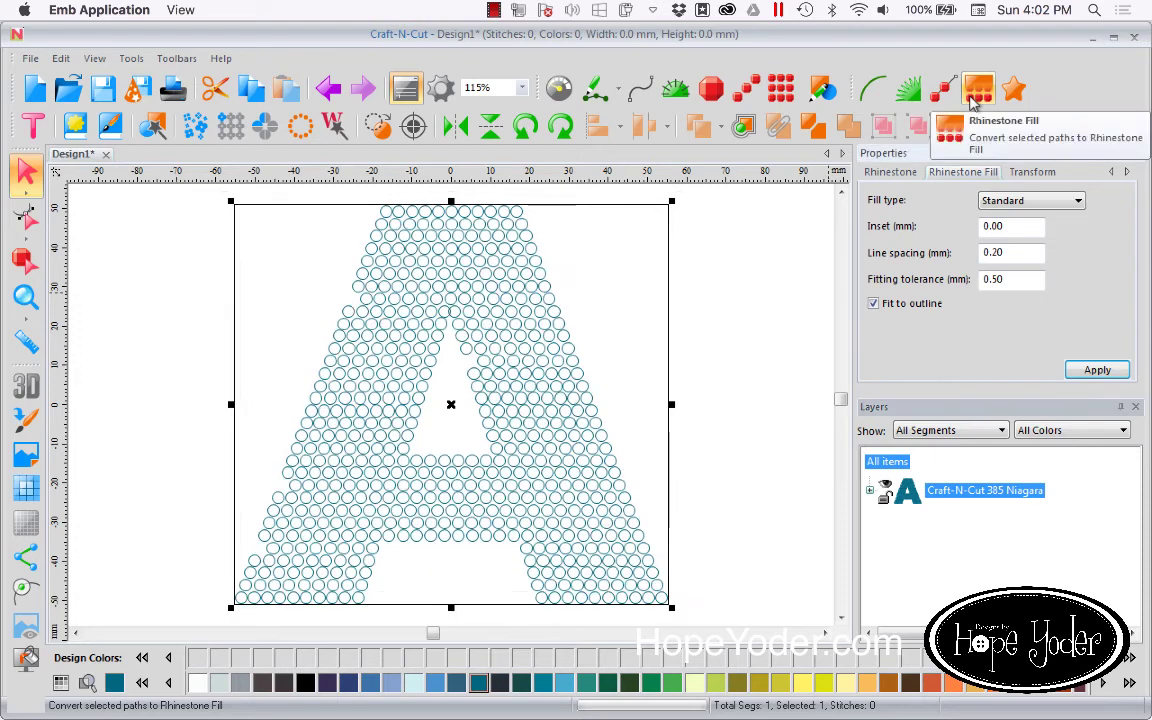
left_click(1077, 200)
left_click(990, 229)
left_click(1092, 371)
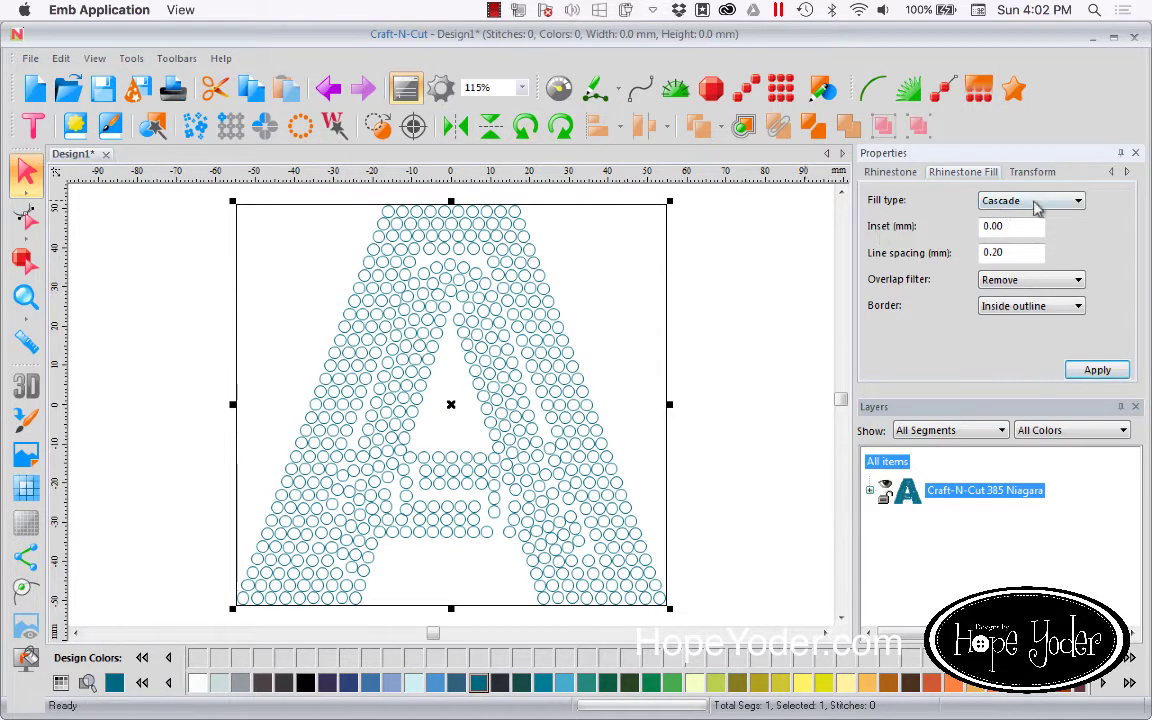
left_click(1077, 200)
left_click(1000, 215)
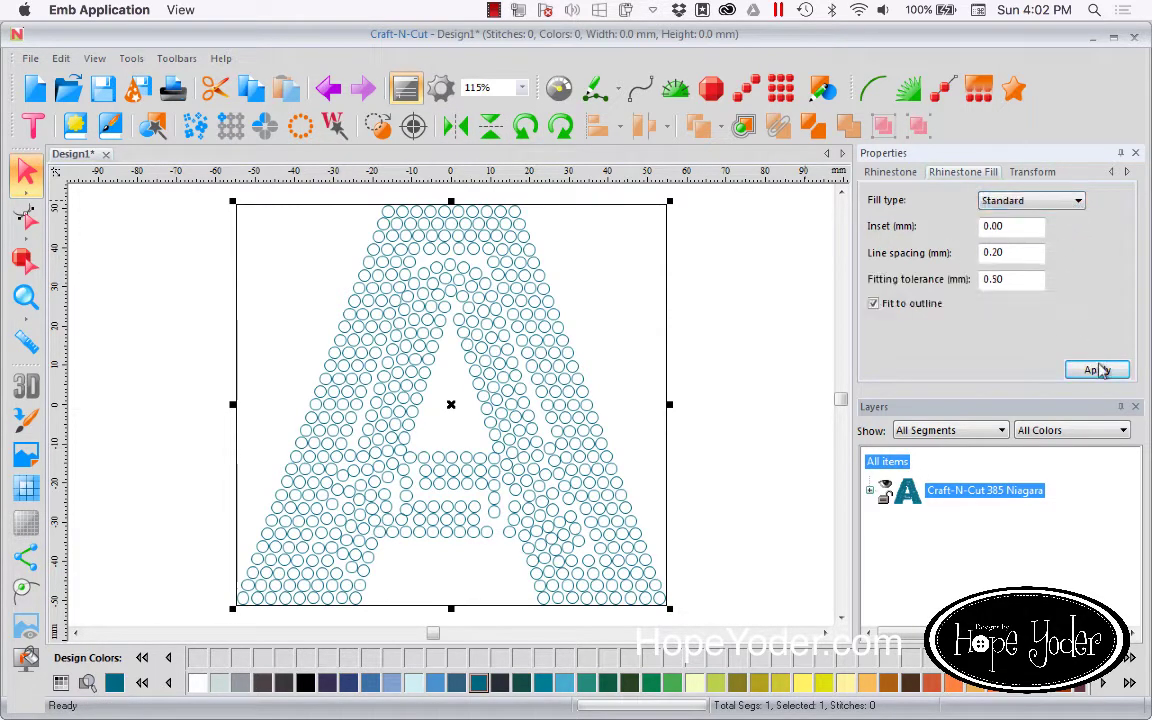
left_click(1097, 370)
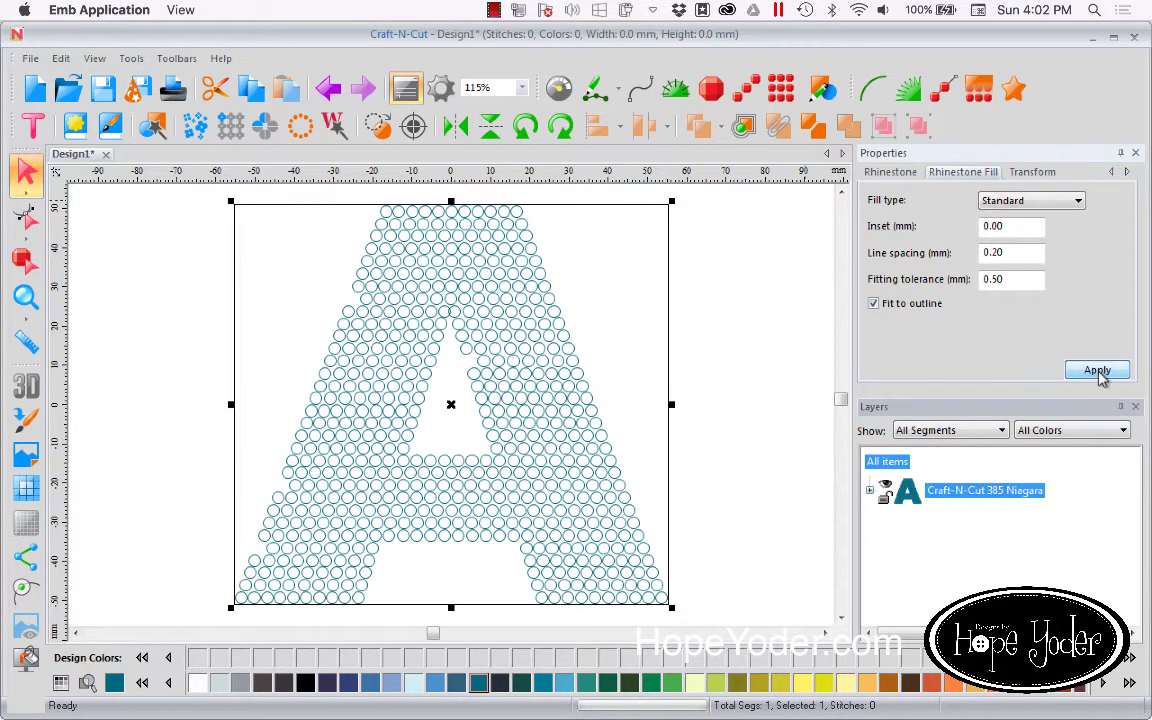
Step: Change the fill line spacing to 0.70 mm, then enter 0.90 mm
left_click(1018, 258)
key("BackSpace")
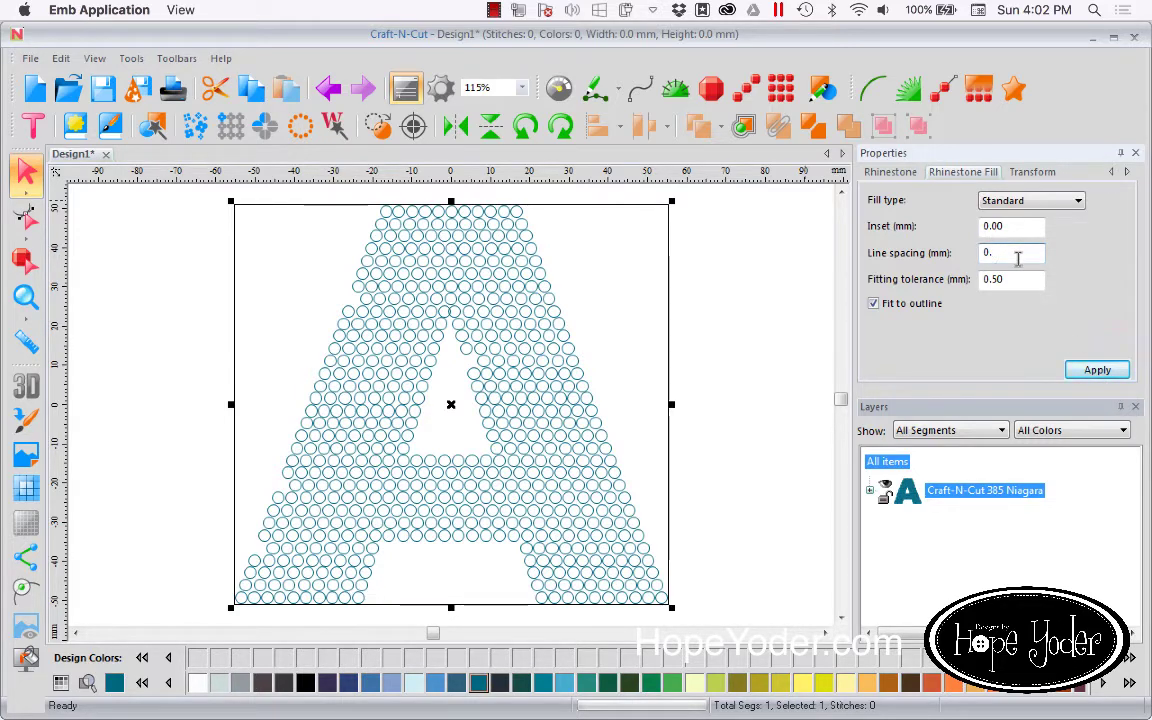
type("70")
left_click(1097, 372)
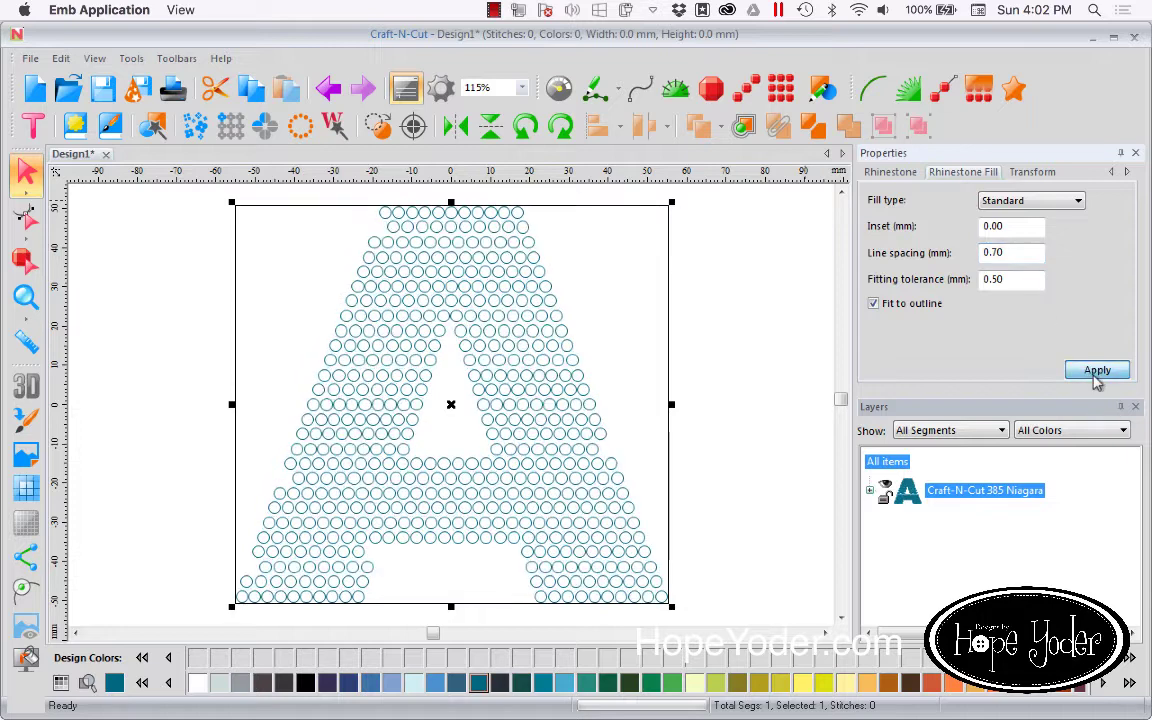
left_click(1017, 257)
key("BackSpace")
key("BackSpace")
type("90")
Step: Apply the 0.90 mm fill spacing and set single rhinestones to size 3.30 (10 ss)
left_click(1093, 372)
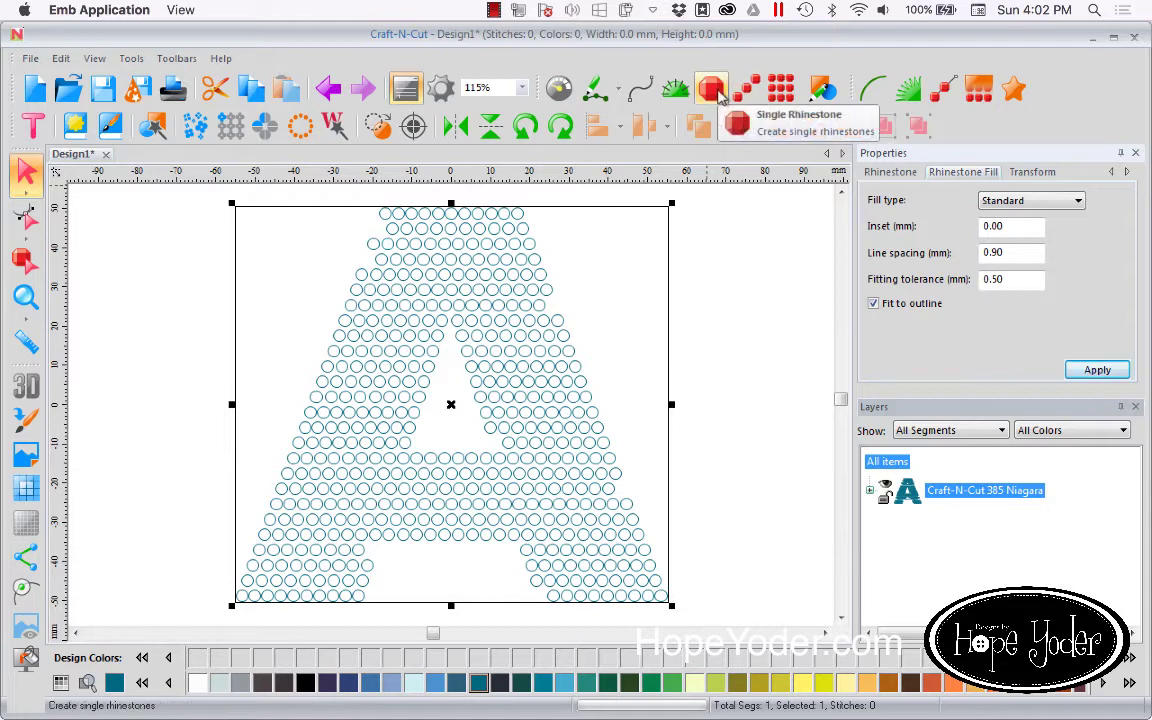
left_click(714, 90)
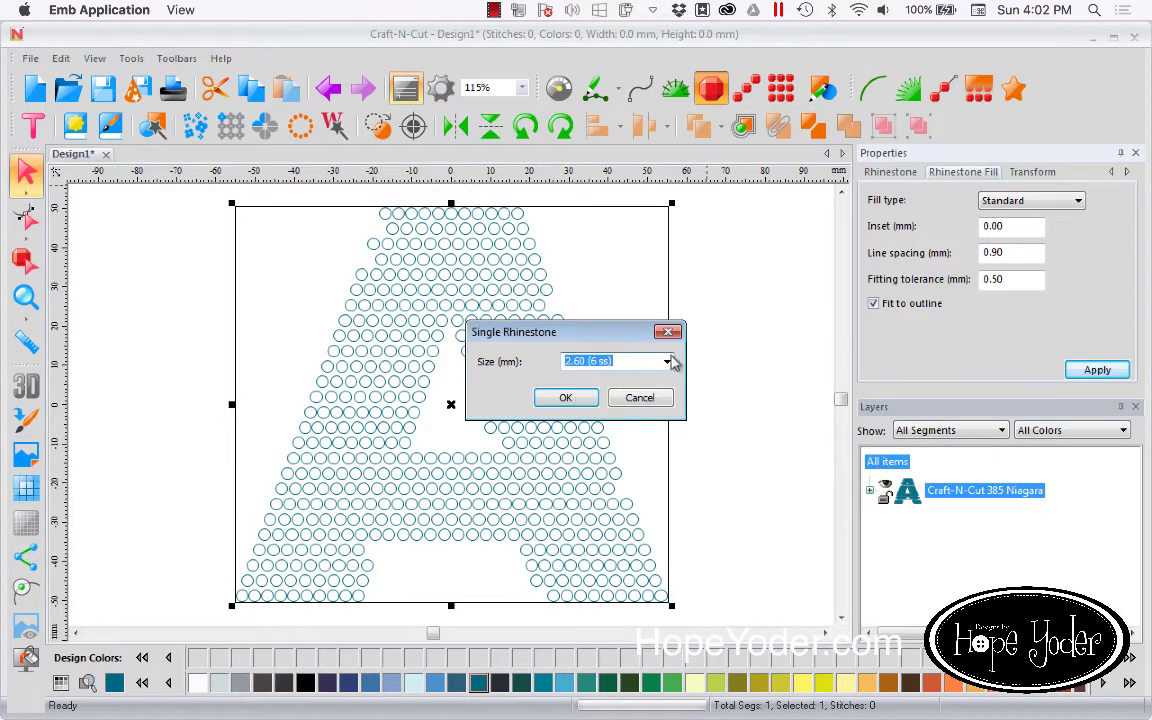
left_click(667, 361)
left_click(560, 388)
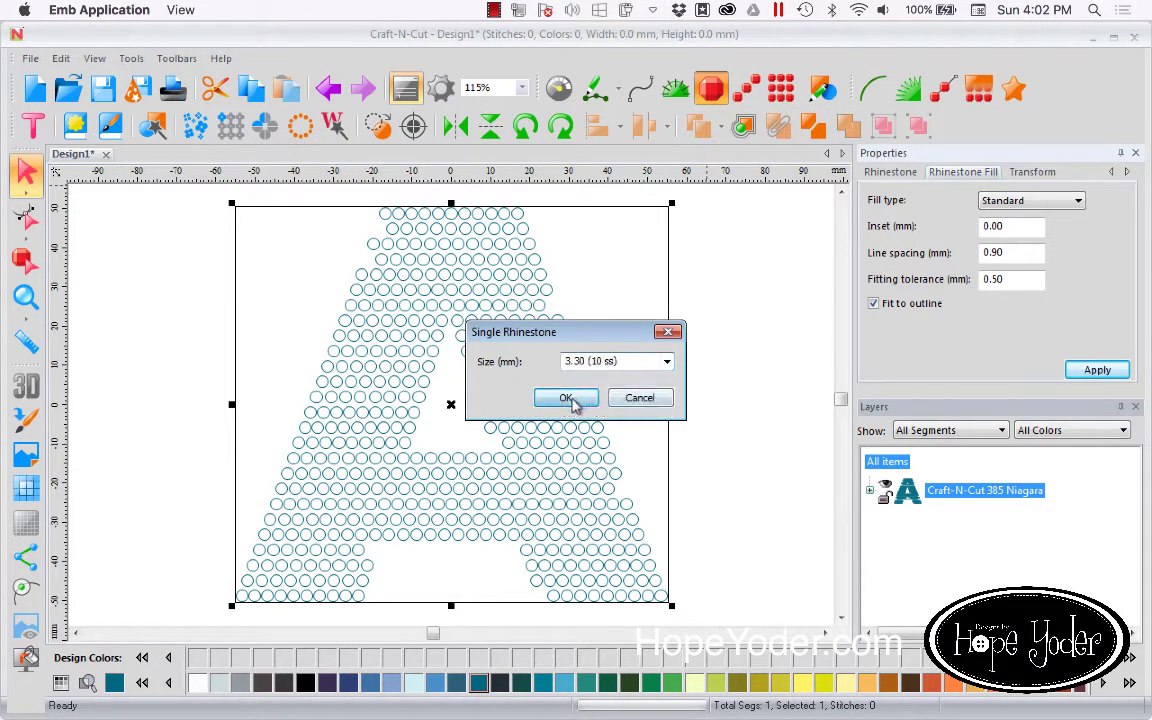
left_click(567, 397)
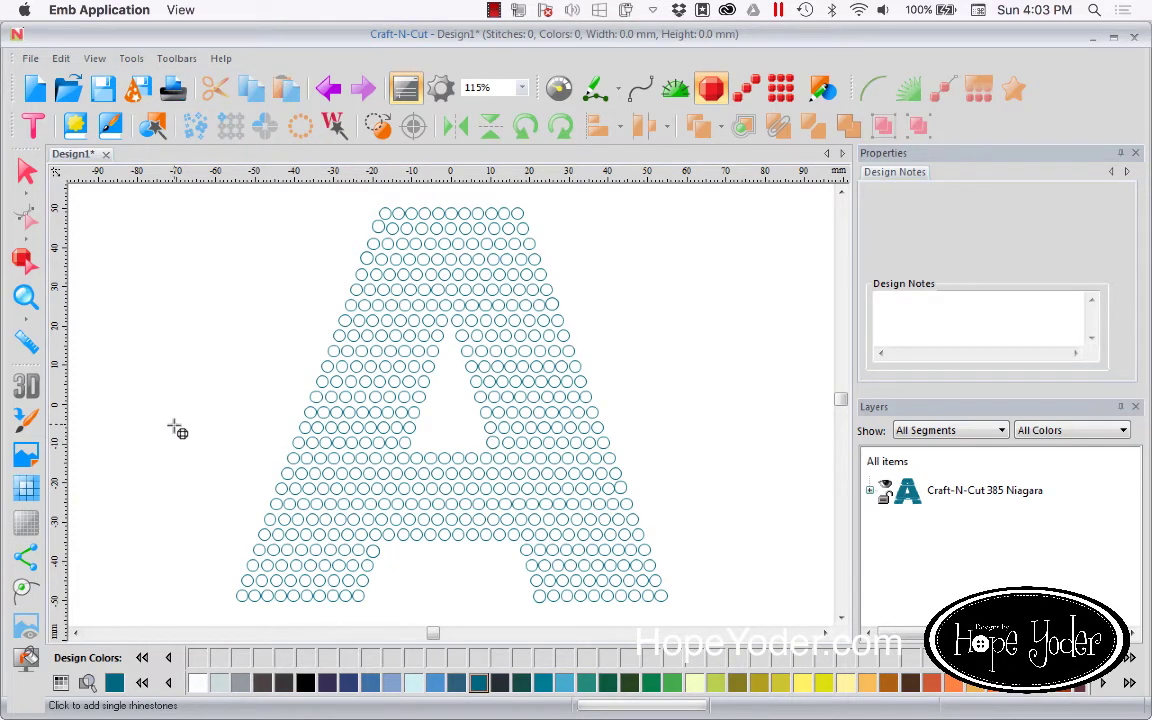
Step: Zoom into the A's upper-left, inspect a rhinestone's Insert/Delete options unchanged, then zoom back out
left_click(27, 175)
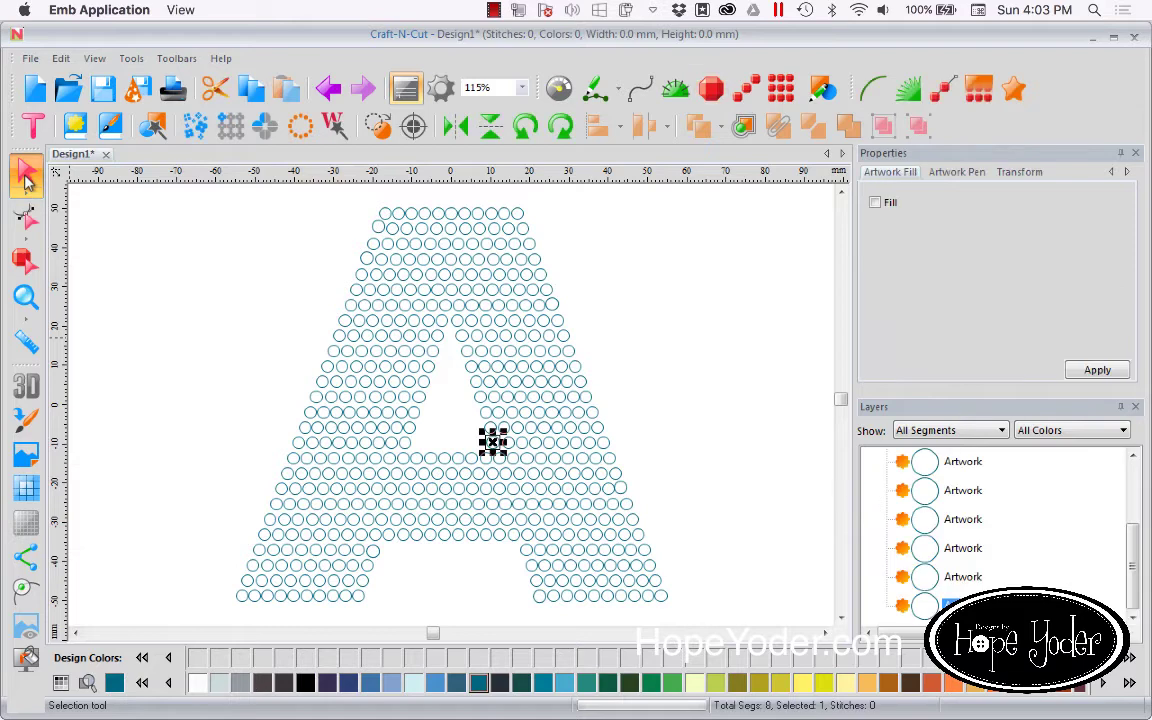
left_click(26, 296)
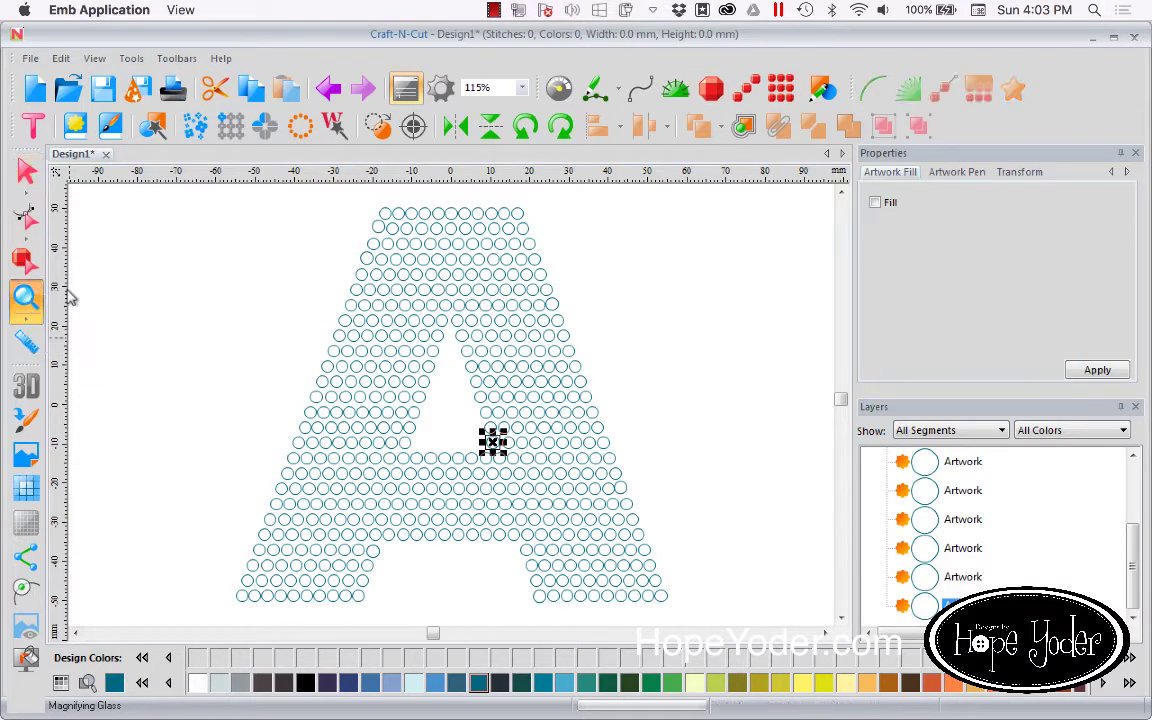
left_click_drag(301, 270, 470, 373)
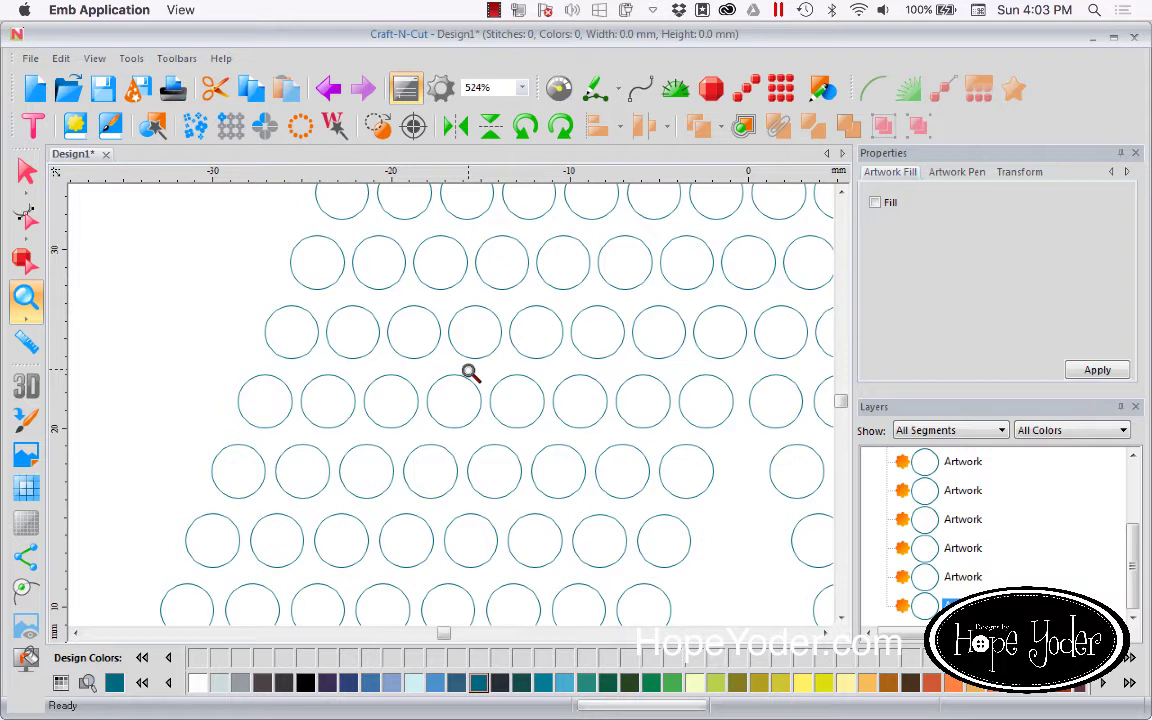
left_click(36, 265)
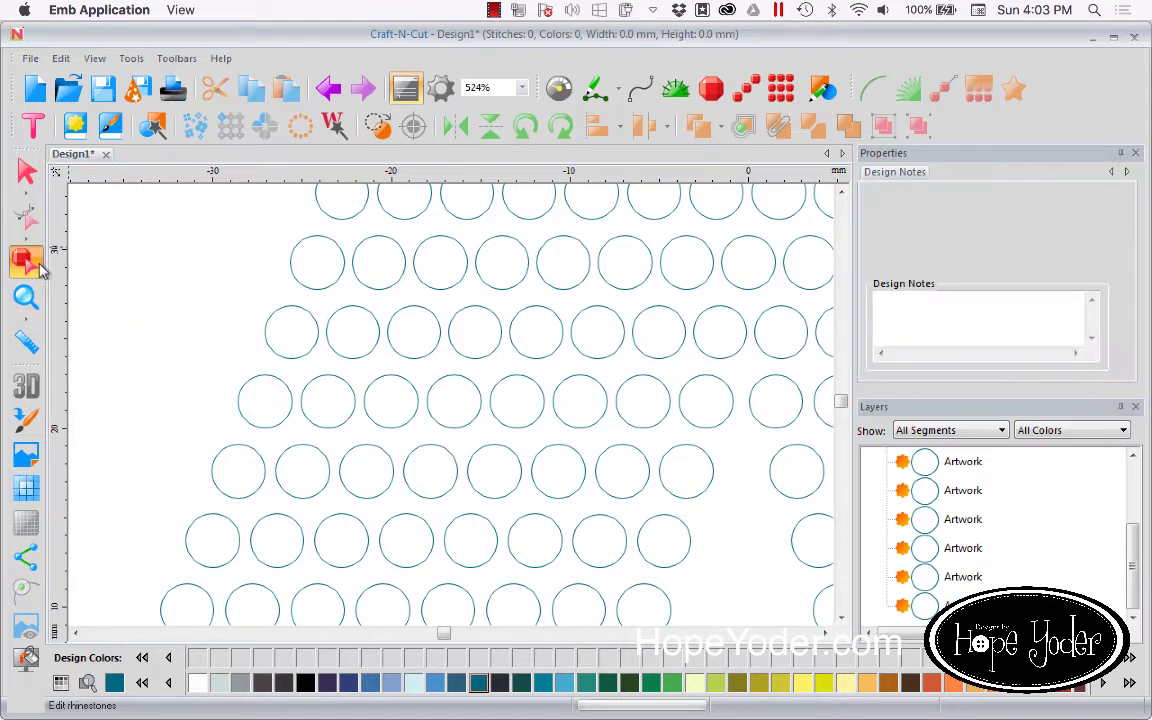
right_click(288, 357)
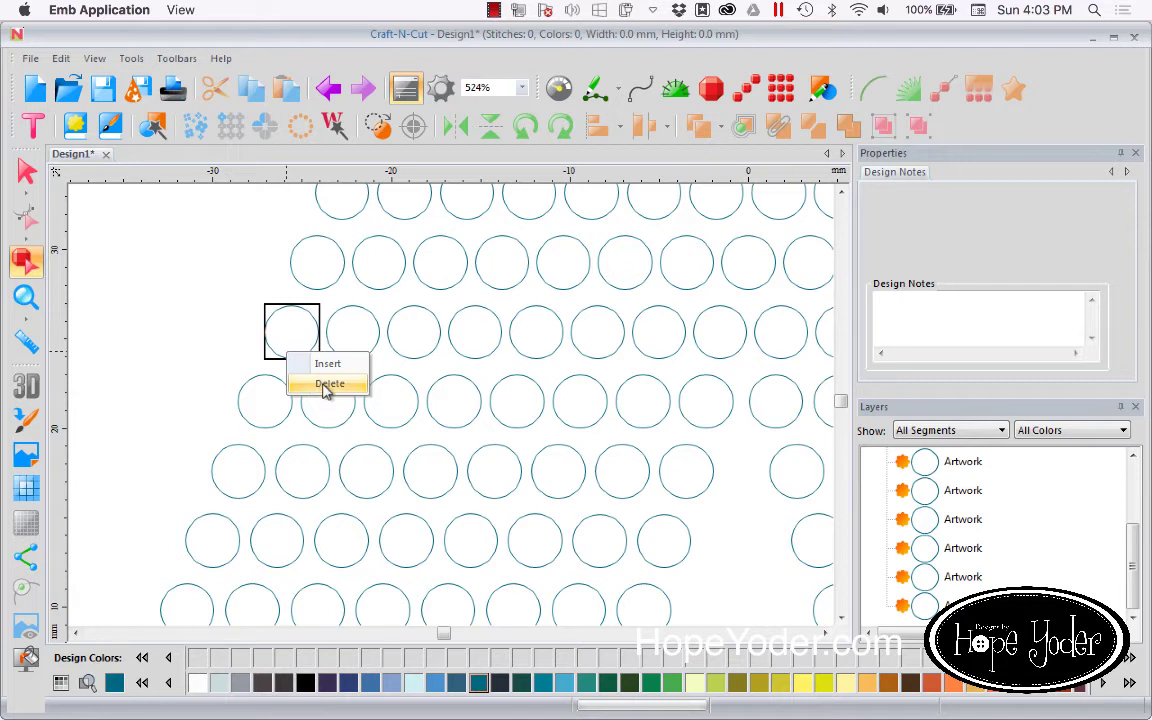
left_click(27, 172)
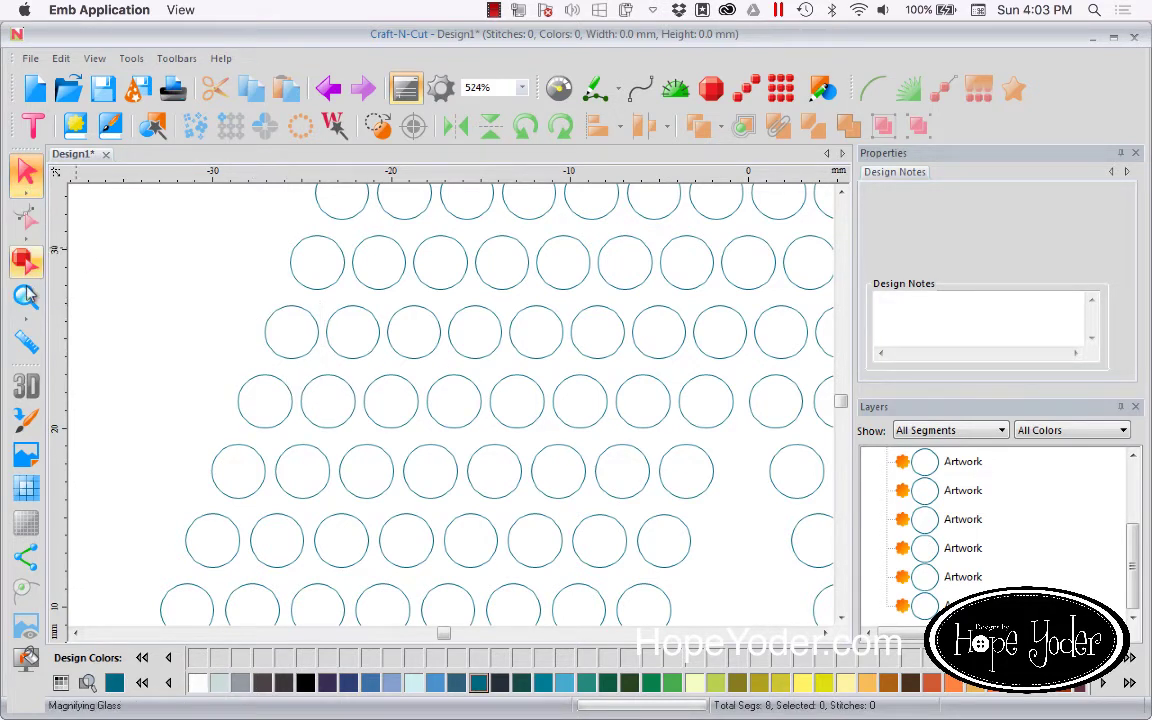
left_click(26, 296)
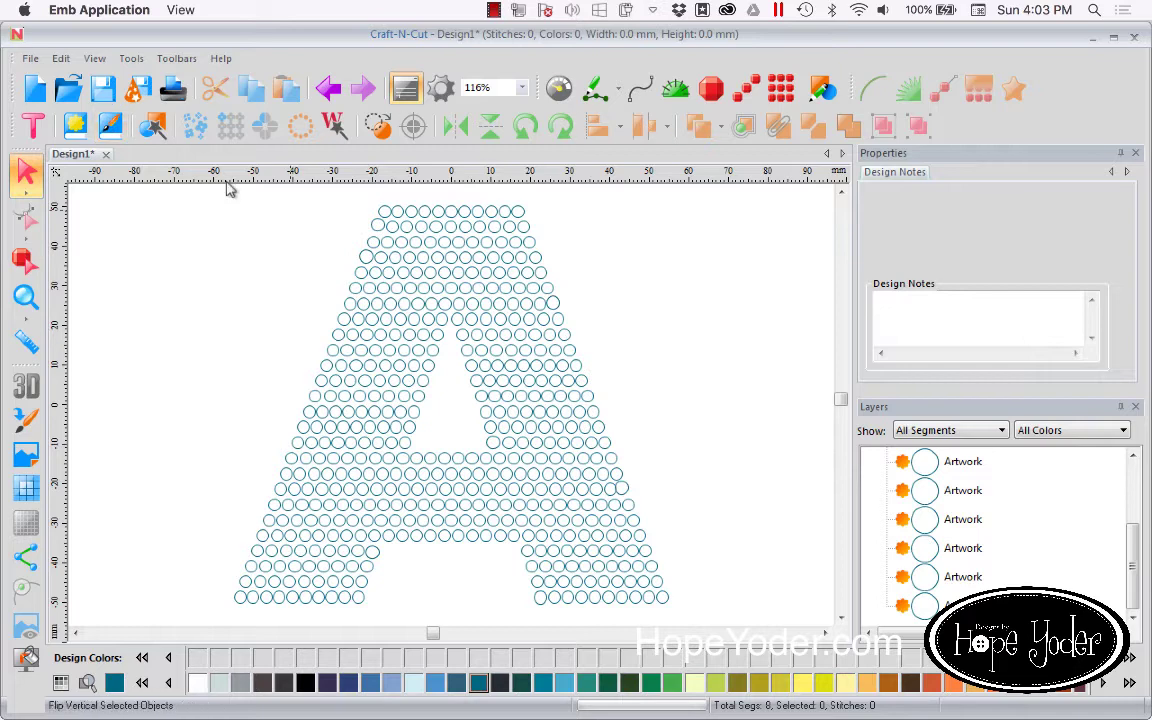
Step: At 100% zoom, draw a rectangular border around the letter A and adjust it to about 116.6 × 118.5 mm
left_click(521, 88)
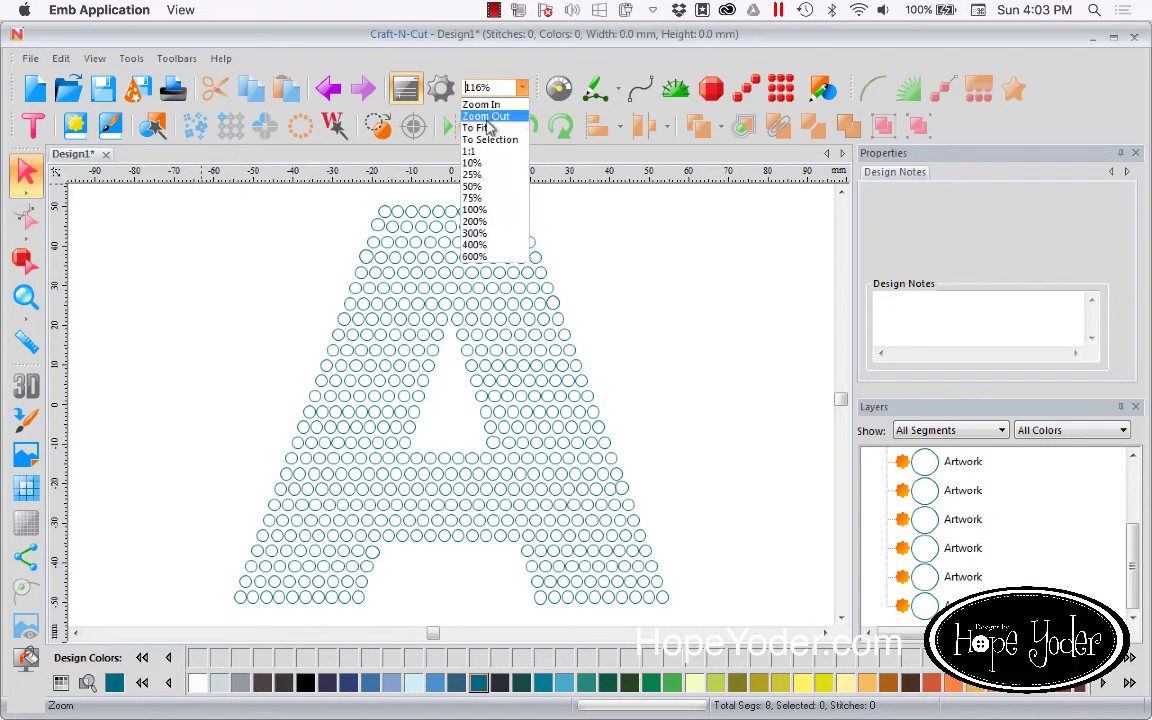
left_click(476, 210)
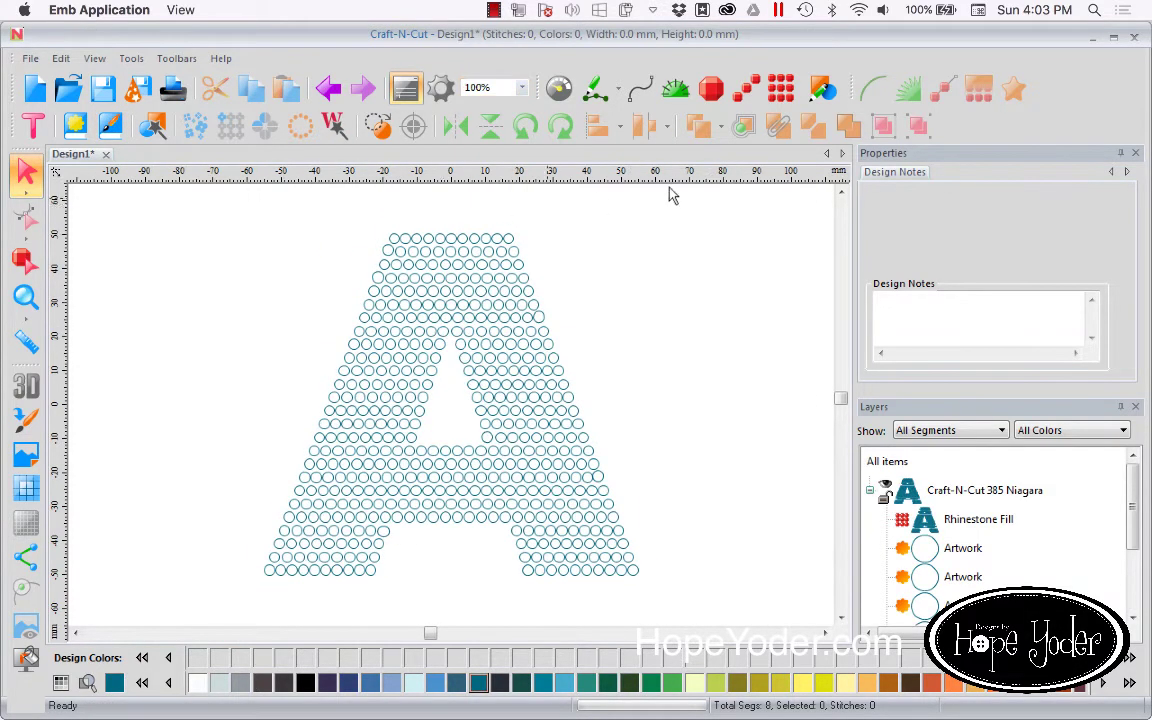
left_click(826, 90)
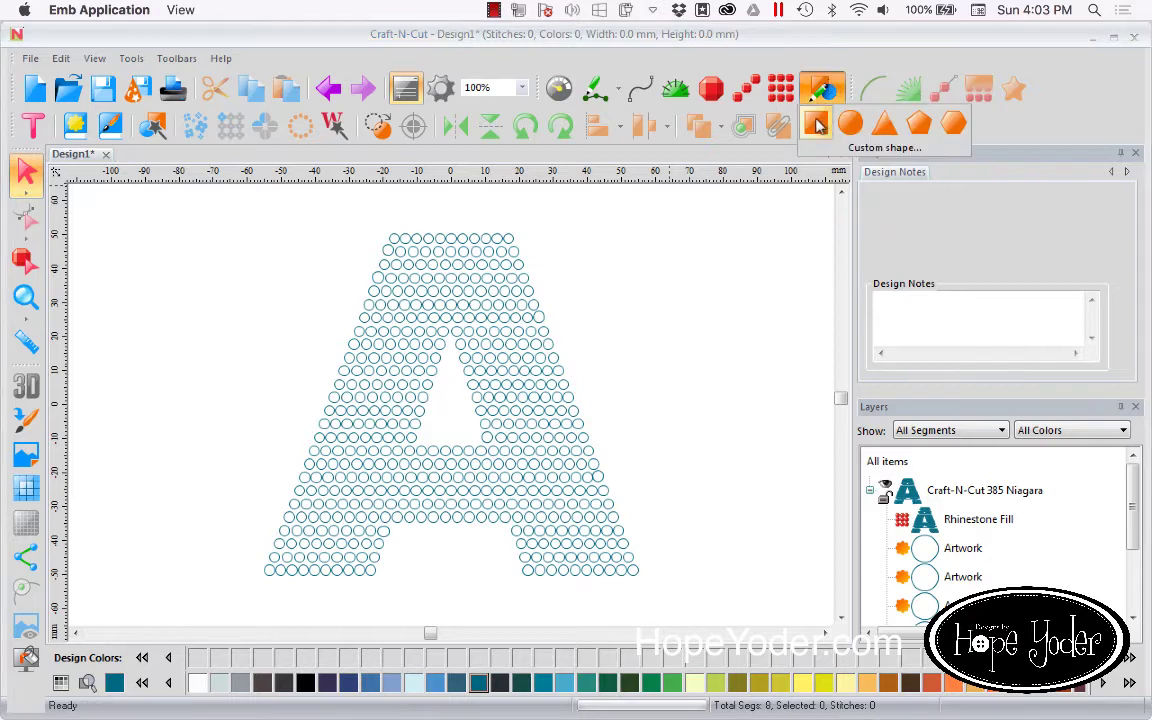
left_click_drag(266, 200, 649, 607)
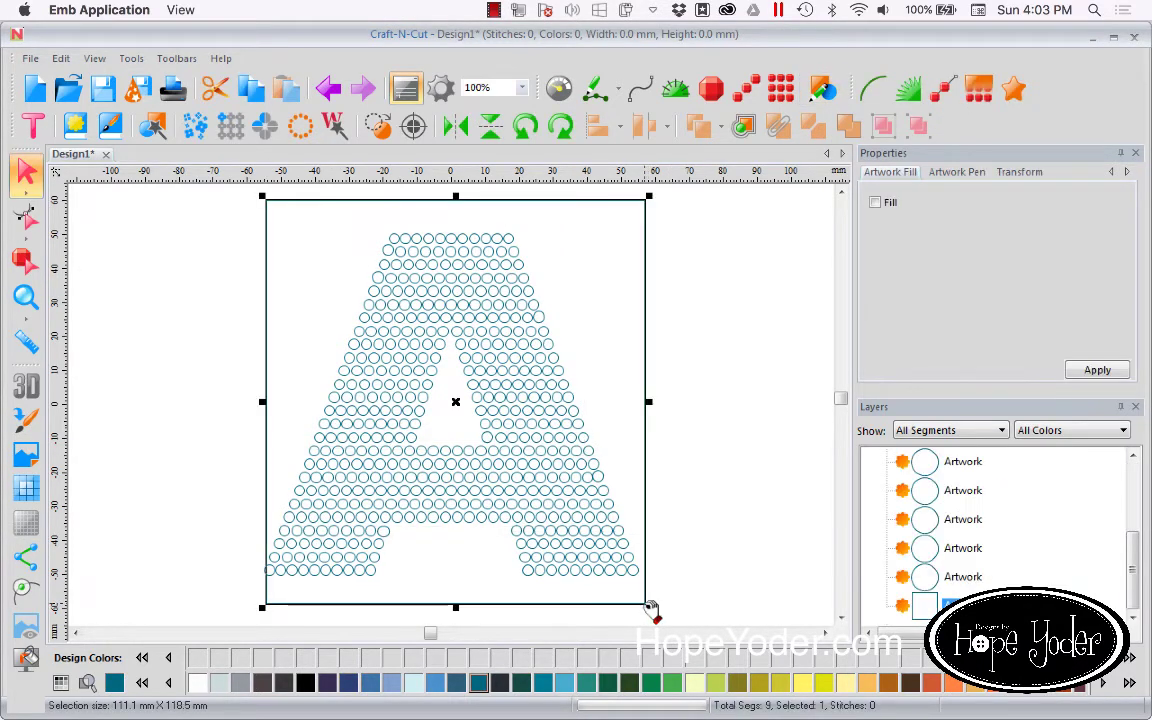
left_click_drag(607, 210, 604, 211)
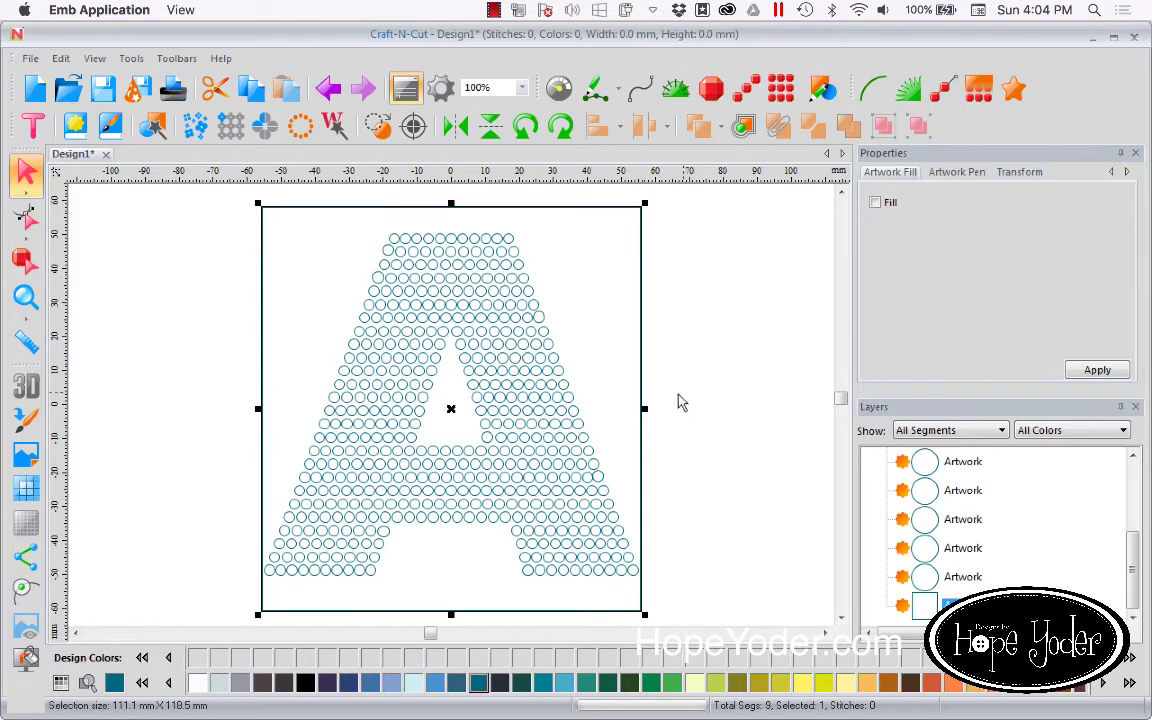
left_click_drag(645, 407, 661, 410)
left_click_drag(596, 211, 586, 213)
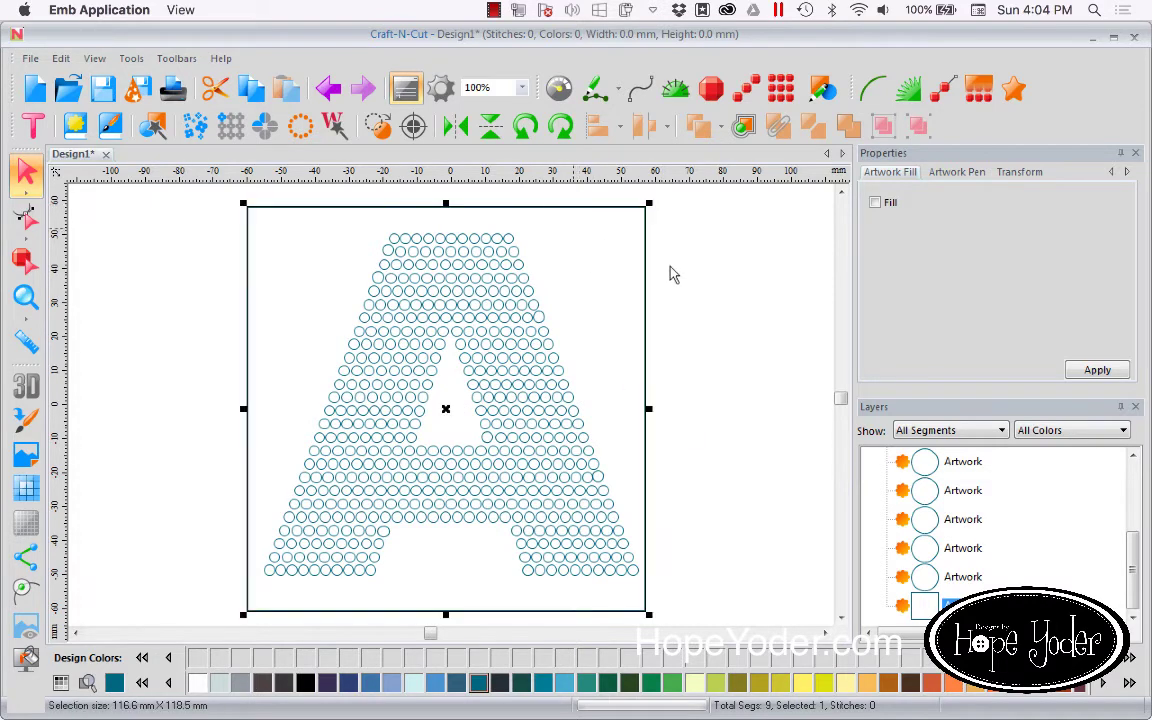
Step: Collapse all layers into one group and select the whole design
left_click(1032, 528)
right_click(1029, 527)
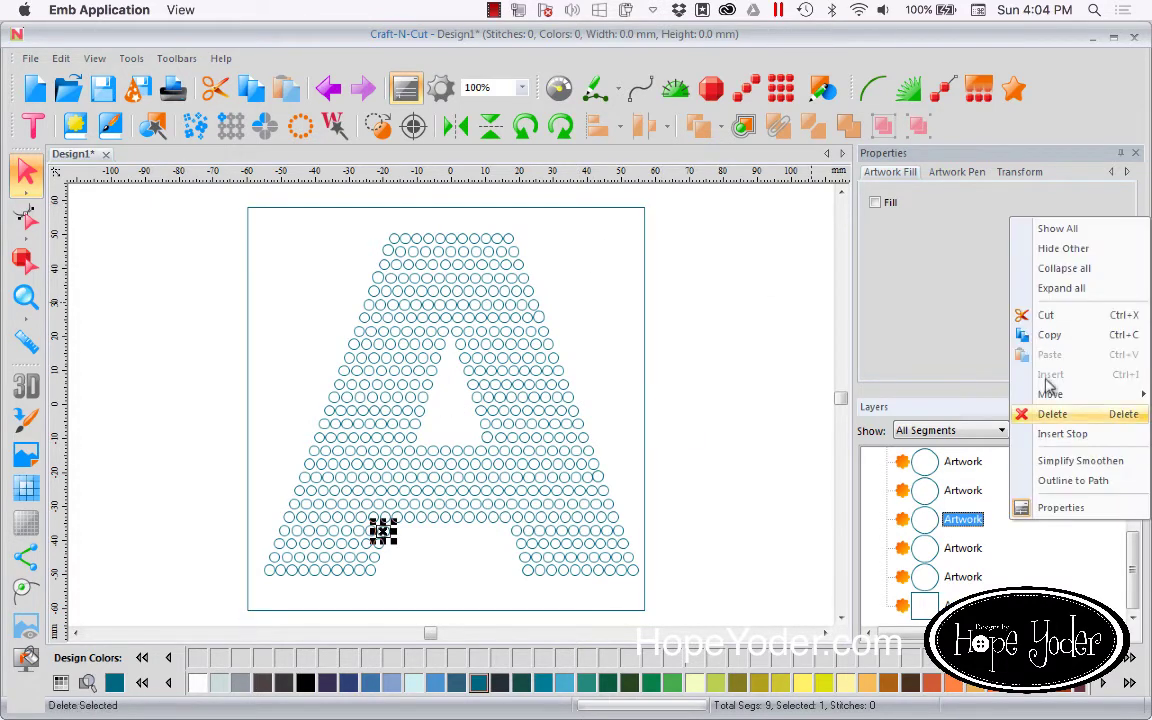
left_click(1066, 278)
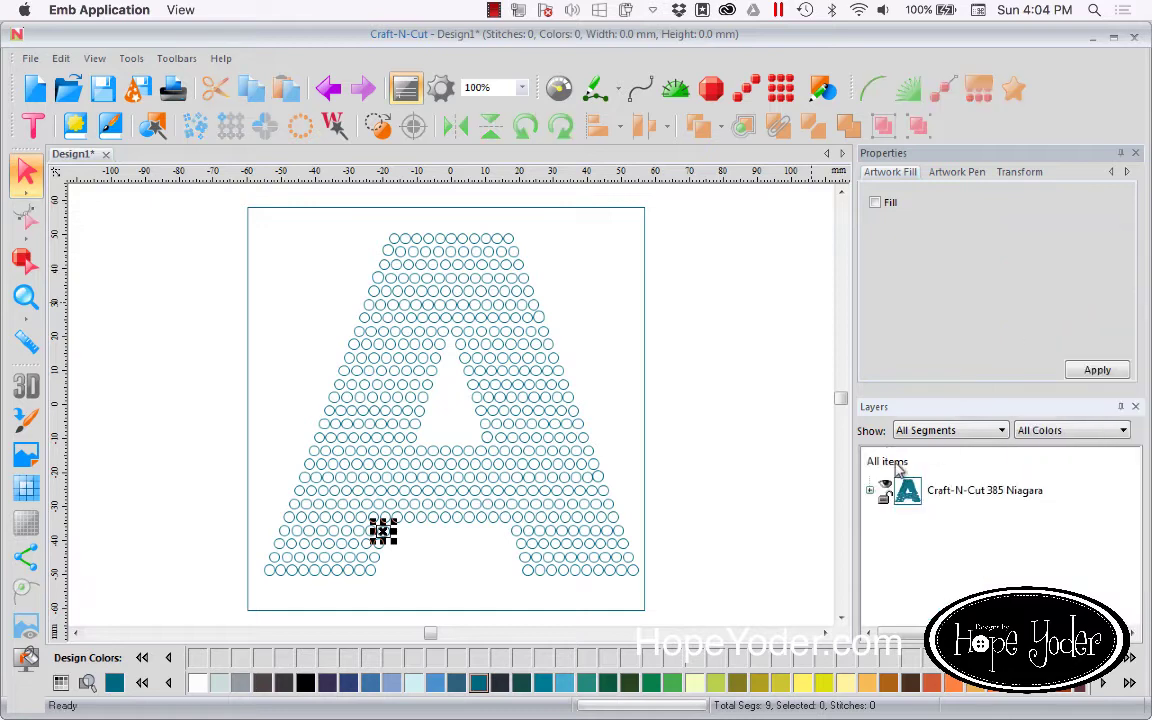
key("ctrl+a")
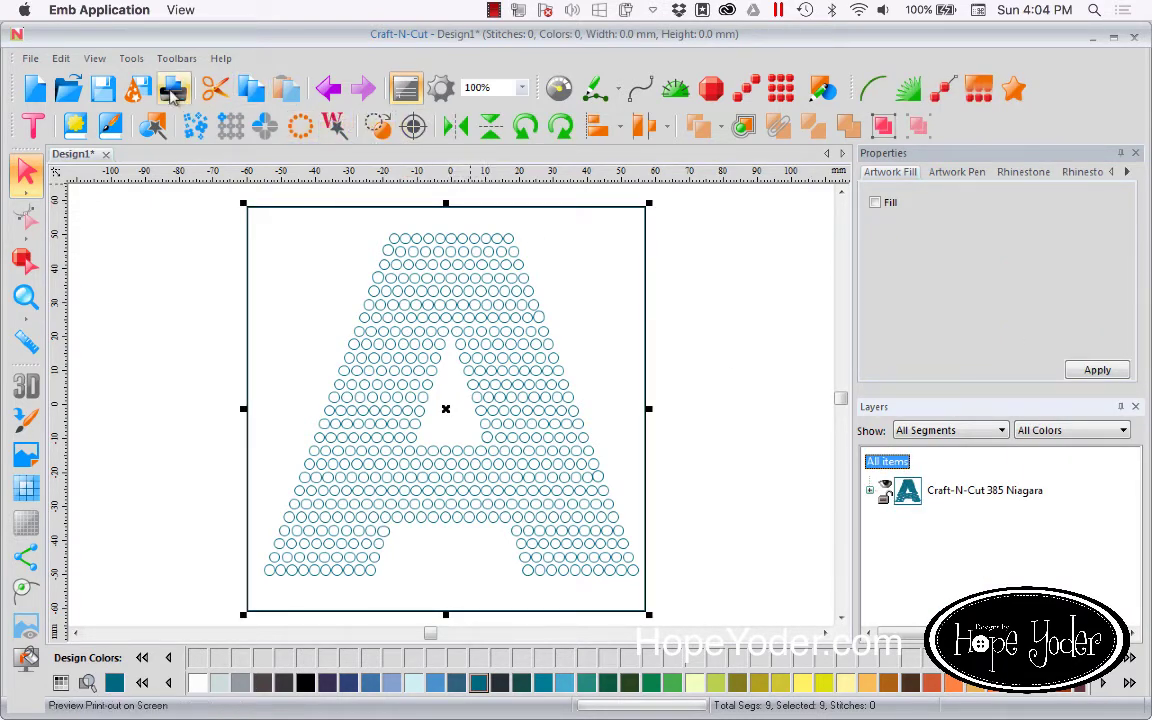
Step: Run the Save2Cut wizard for a Brother ScanNCut with Sticky Flock material through to Finish
left_click(140, 90)
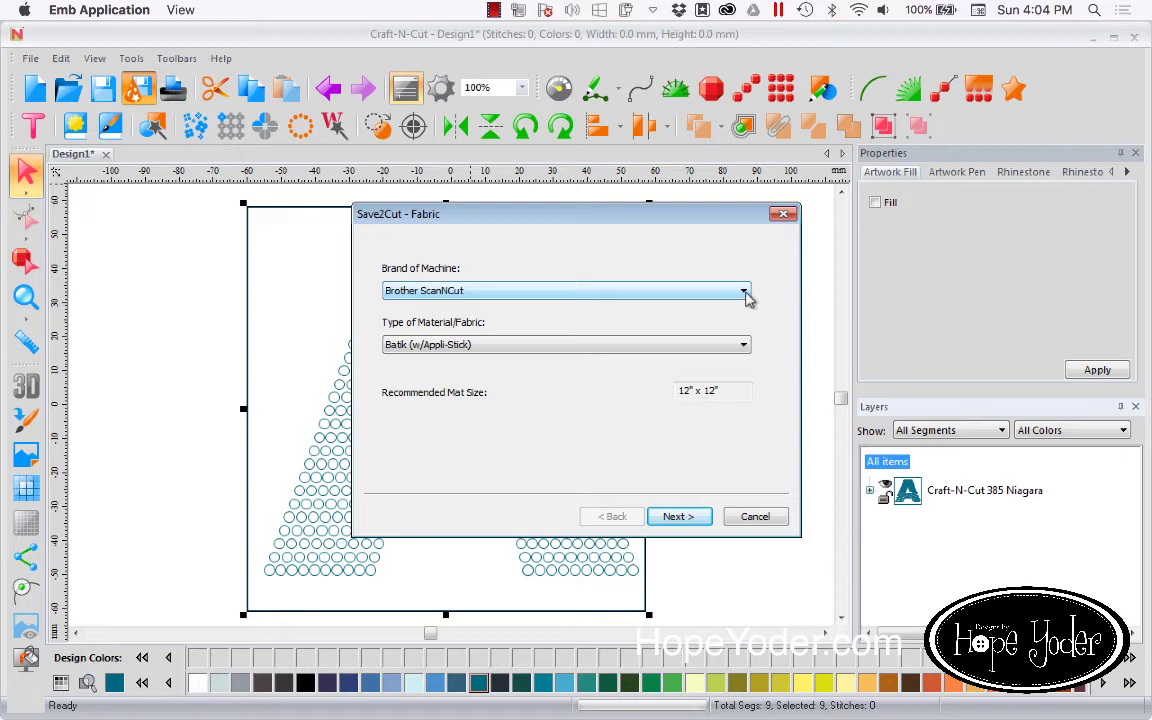
left_click(744, 346)
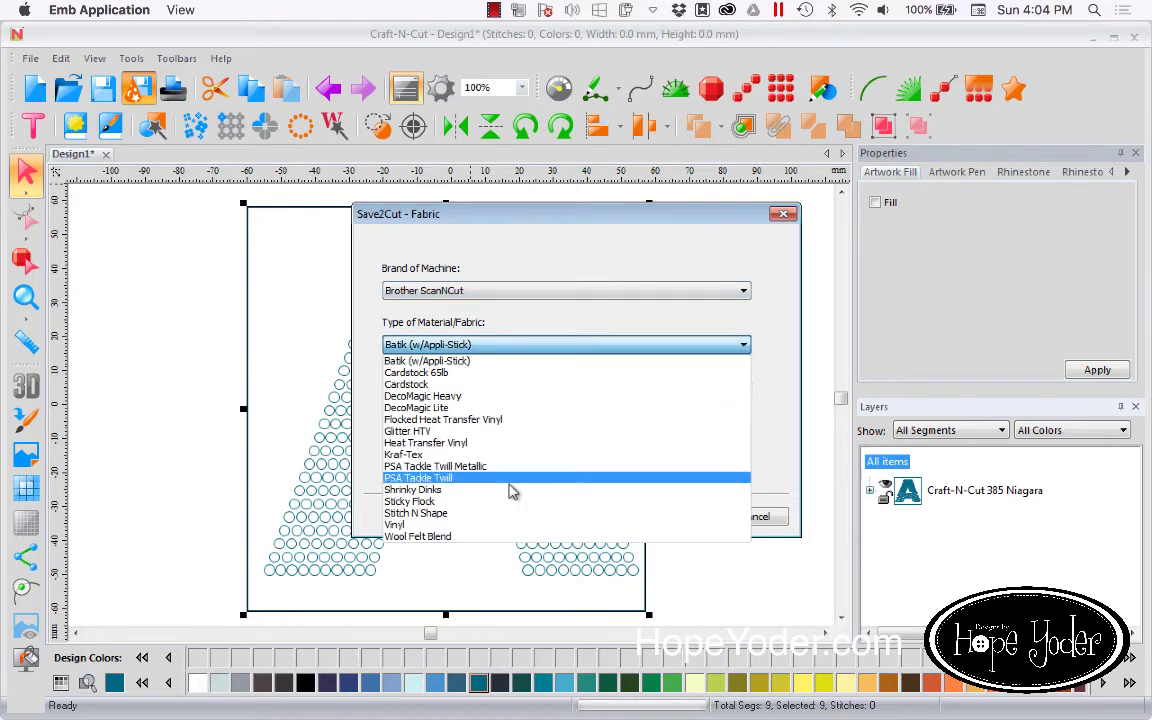
left_click(448, 503)
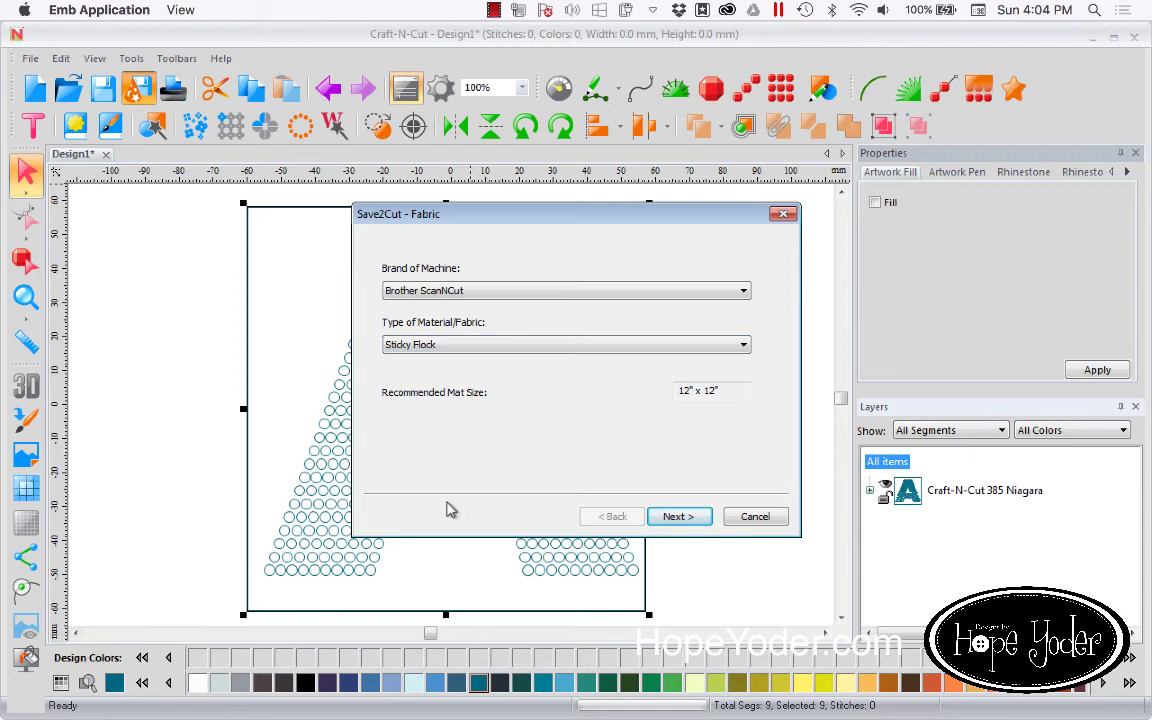
left_click(676, 517)
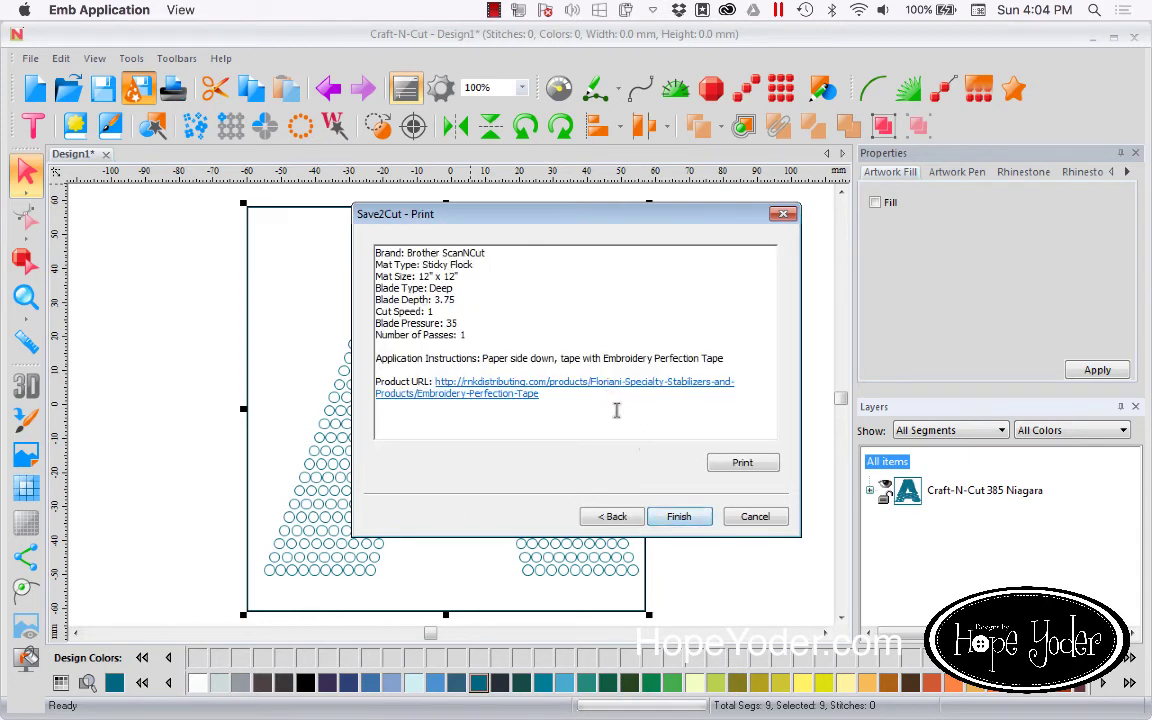
left_click(679, 519)
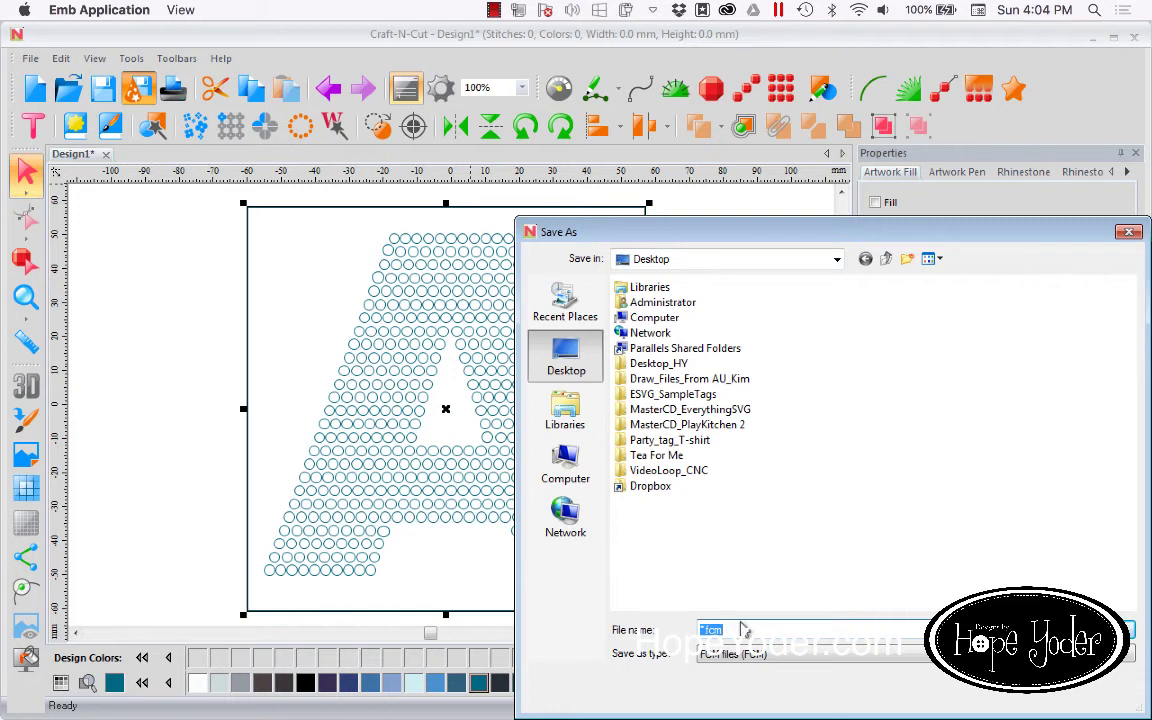
Step: Save the design to the Desktop as an FCM file with a name beginning 'A_'
type("A_10ss_HopeYoder")
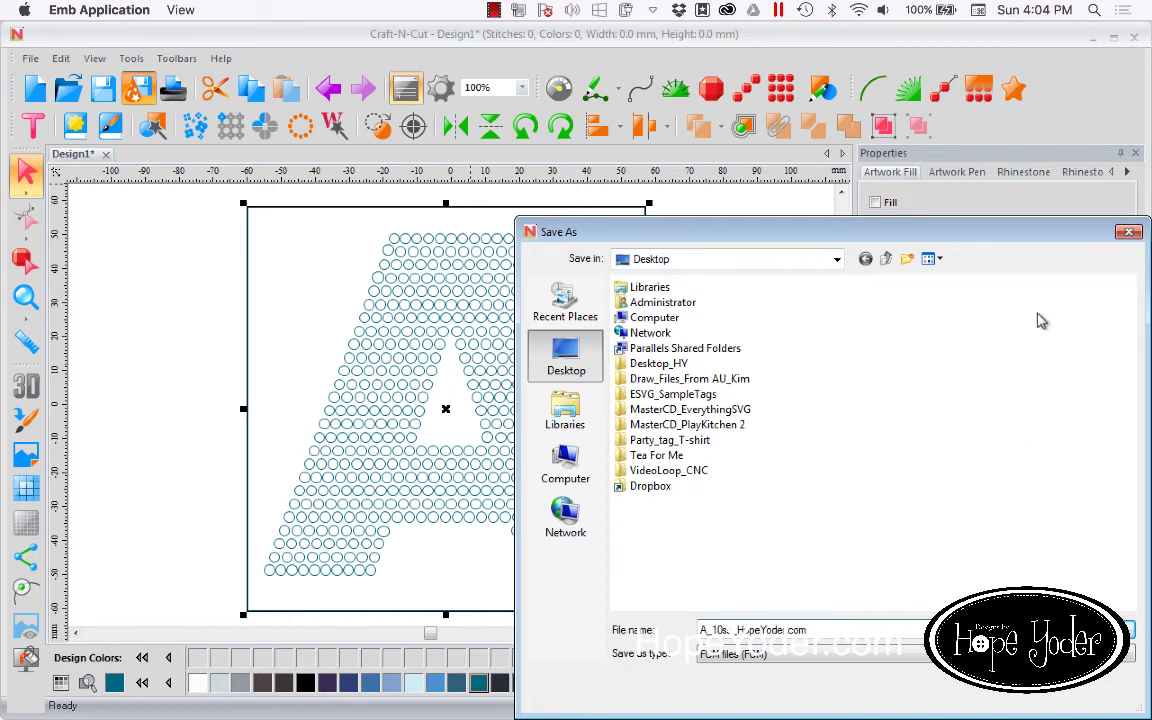
left_click_drag(1046, 236, 947, 171)
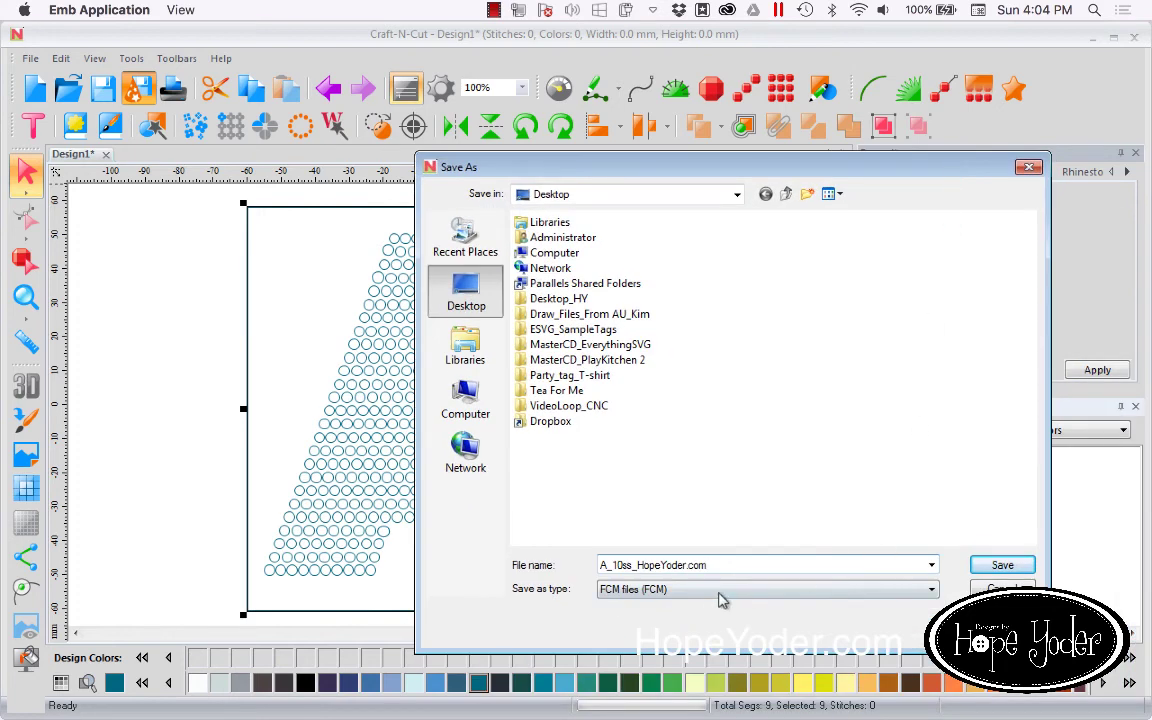
left_click(992, 567)
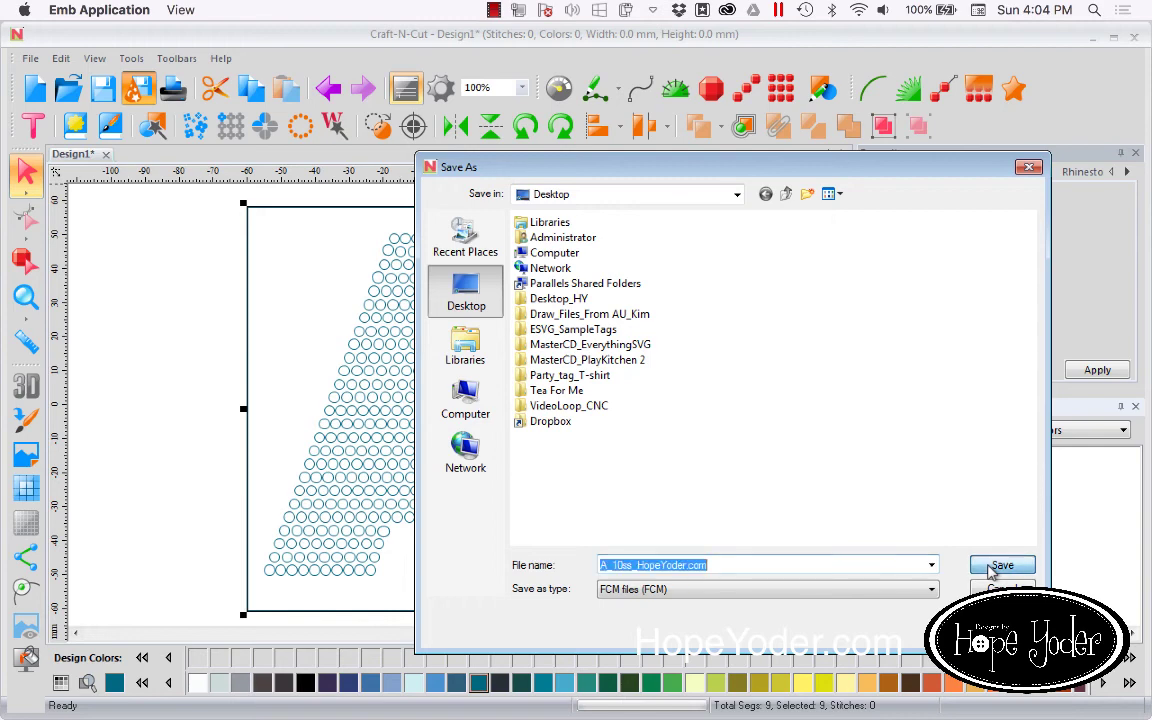
left_click(1003, 567)
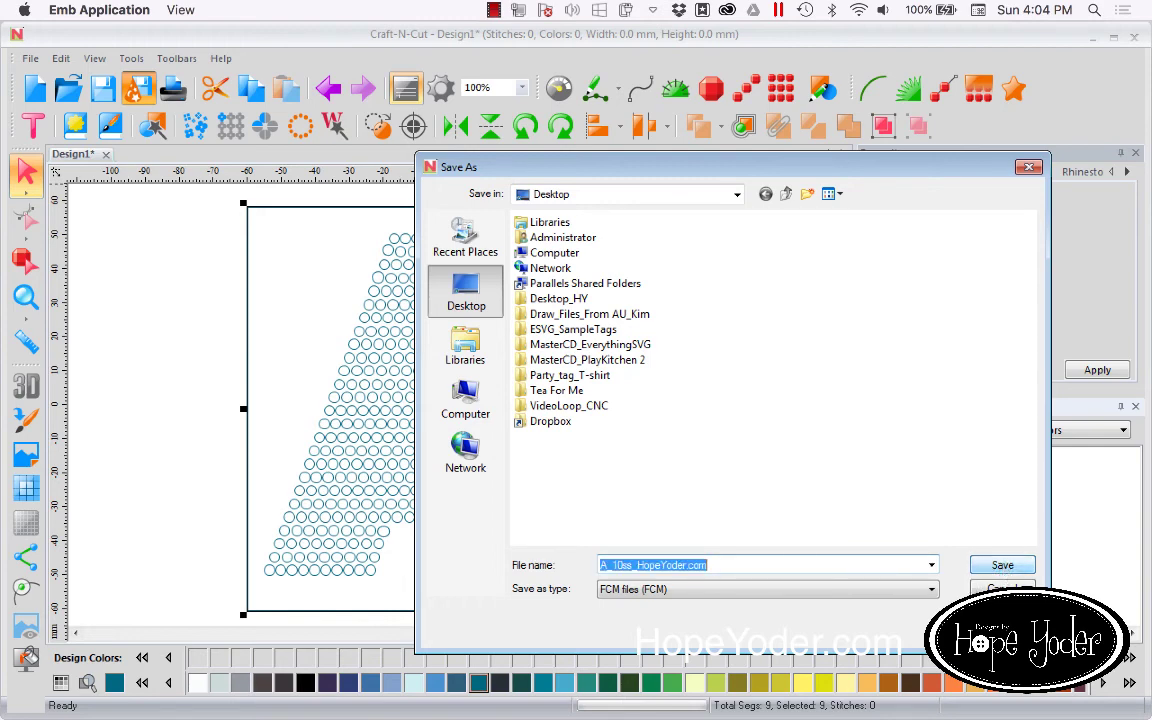
left_click(1002, 589)
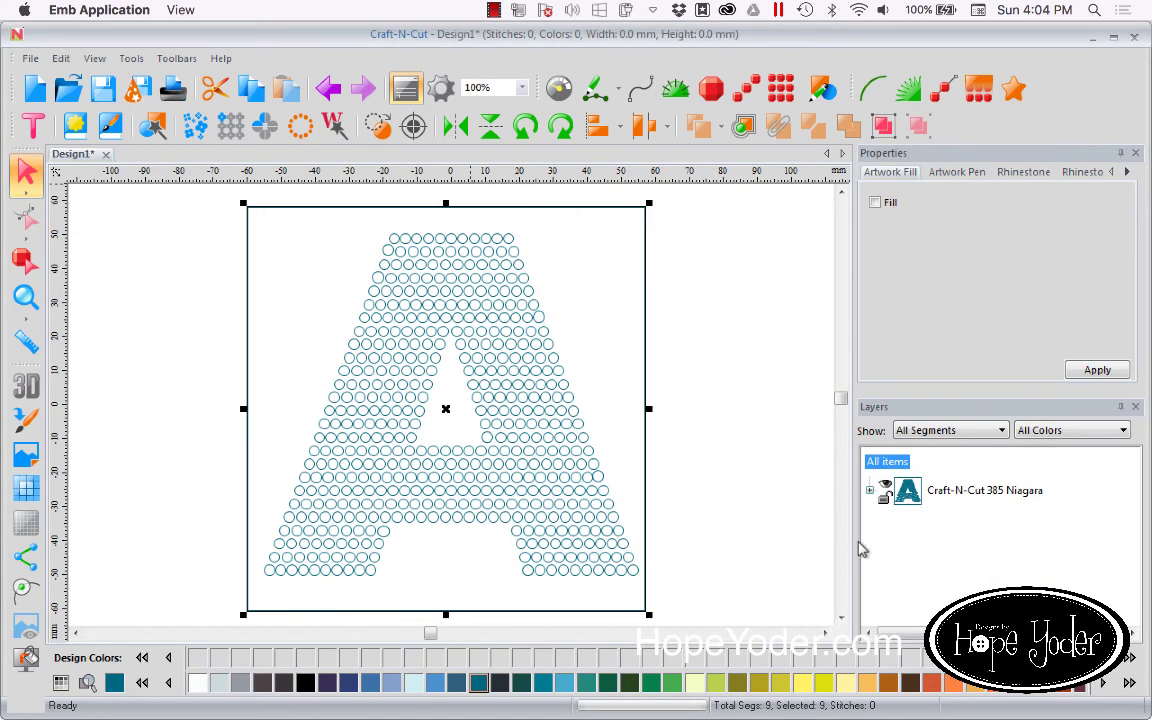